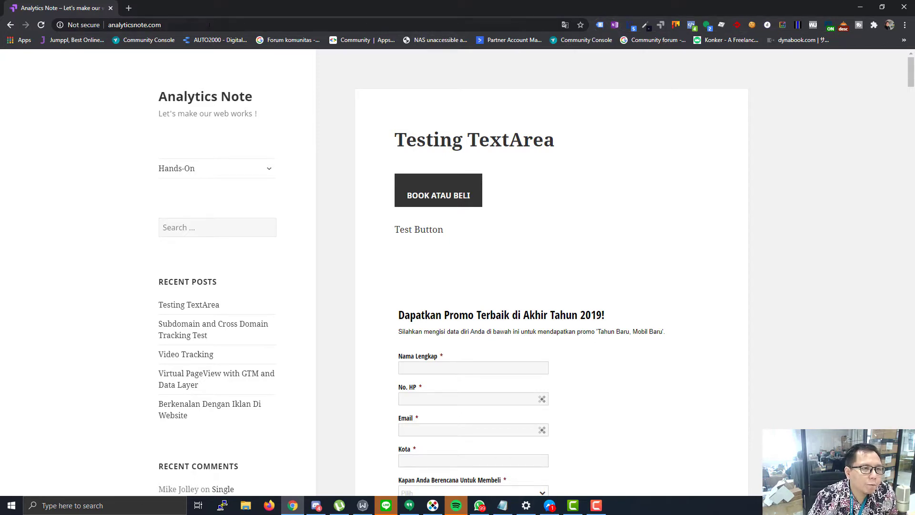
- Load analyticsnote.com/wp-admin and log in with the admin username and password
click(193, 23)
click(193, 23)
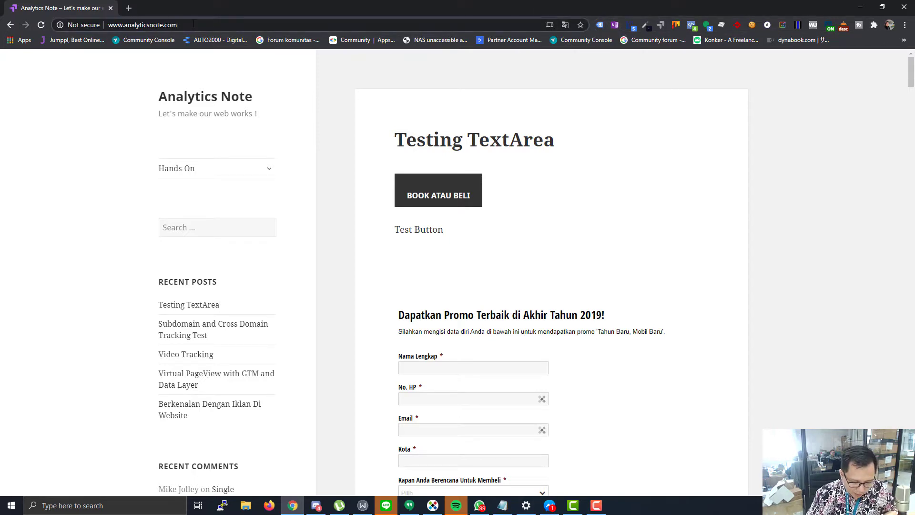
text(/wp-admin)
key(Return)
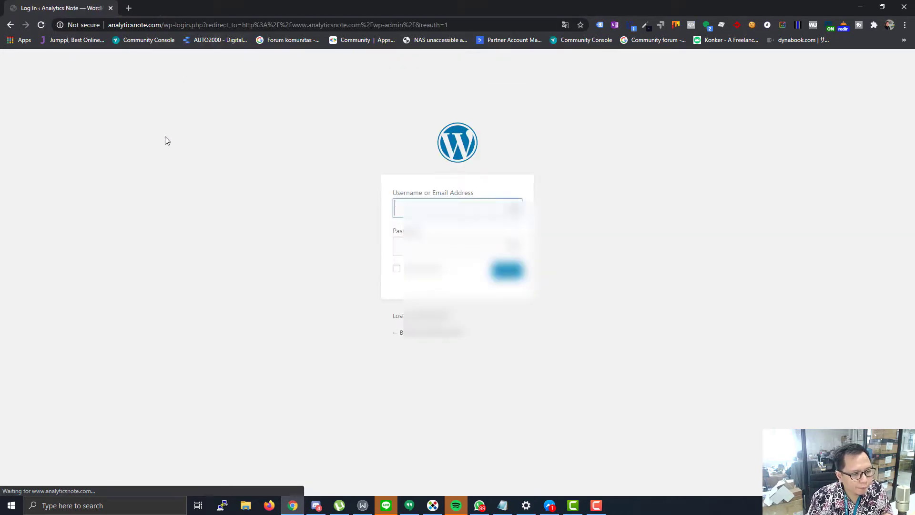
text(a[unreadable])
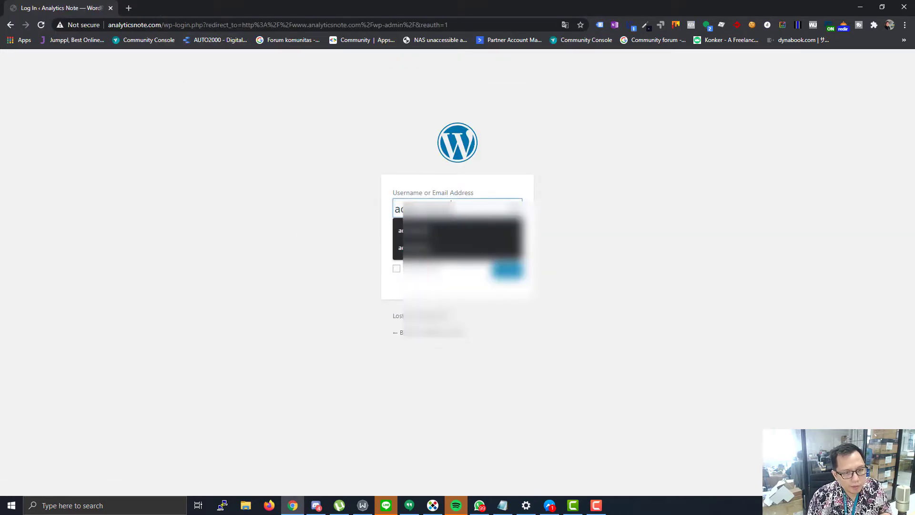
key(Tab)
text(•••••)
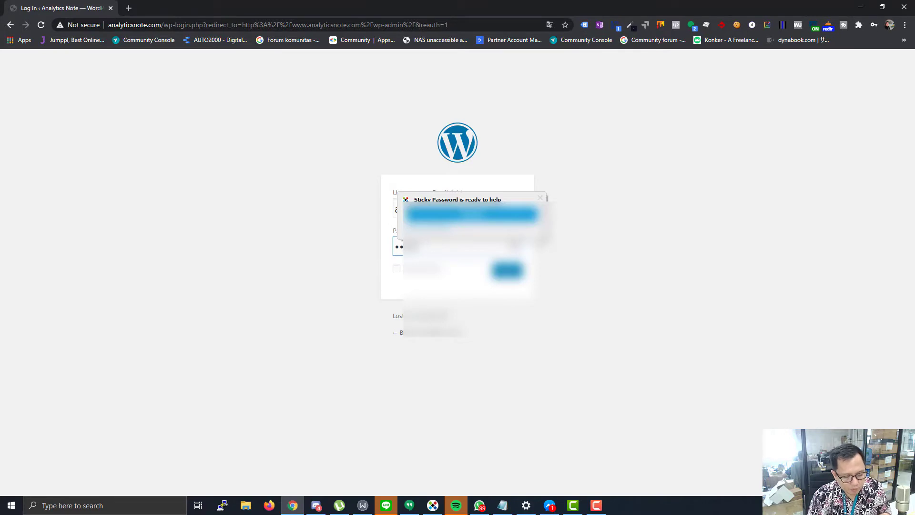
key(Return)
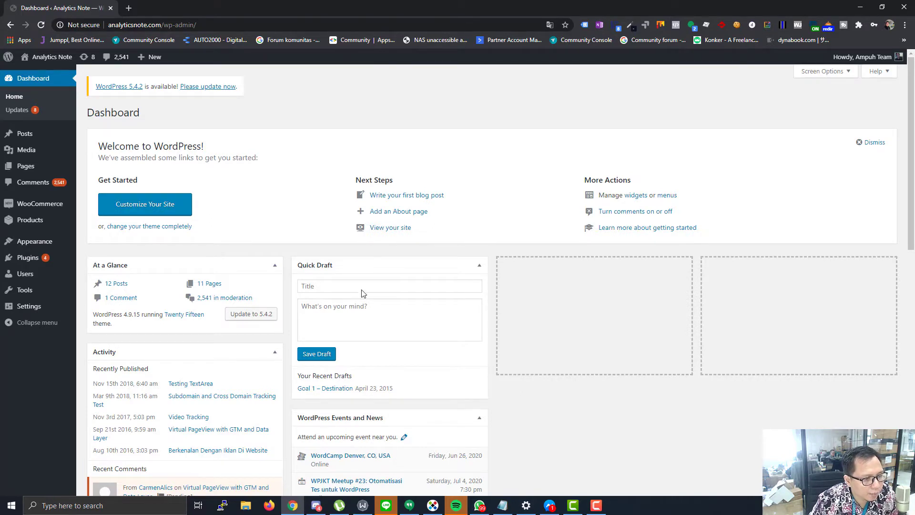
- Start a new user under Users > Add New with username testuser, email, and first and last names
click(33, 276)
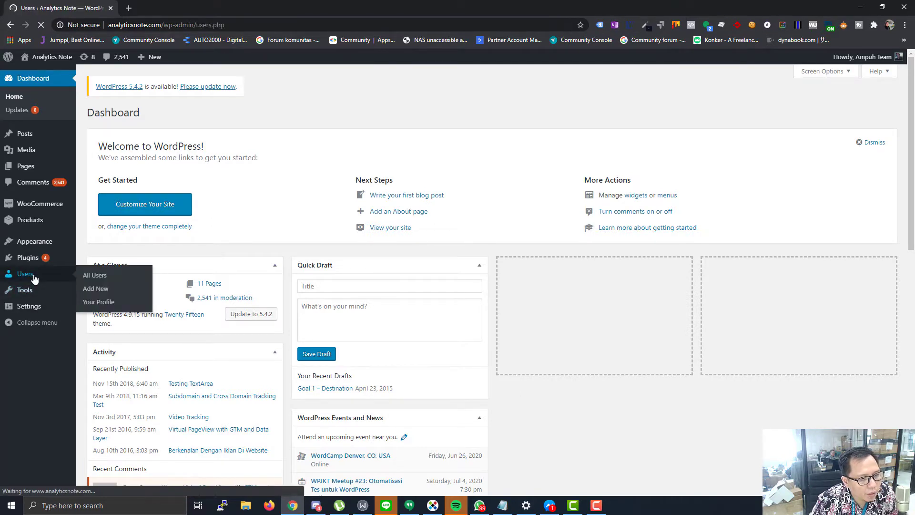
click(136, 117)
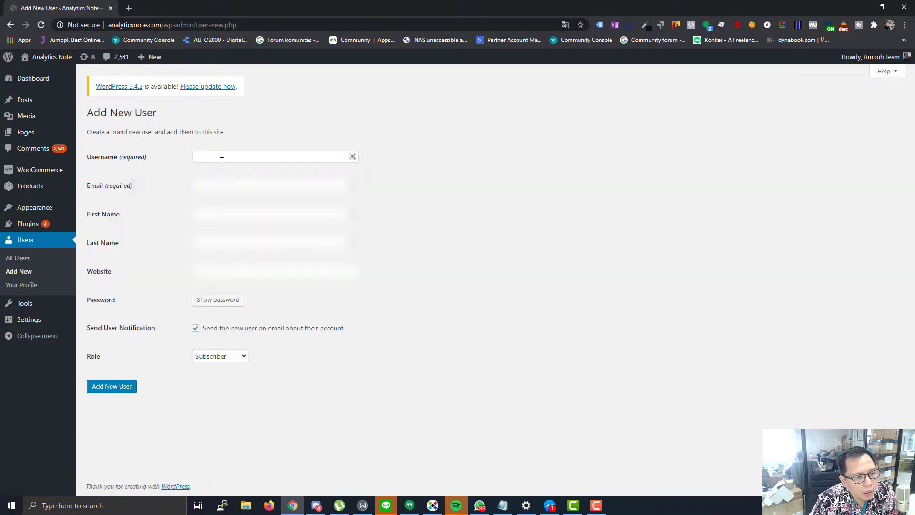
click(221, 158)
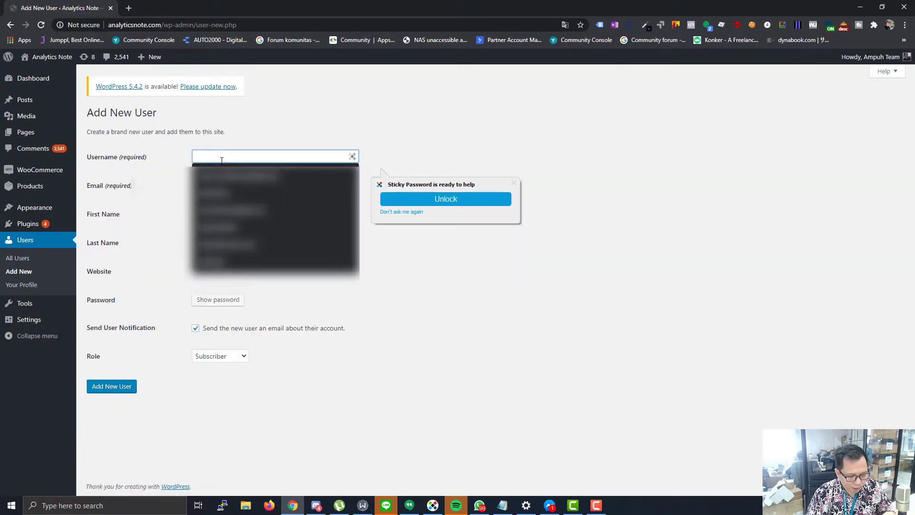
text(j)
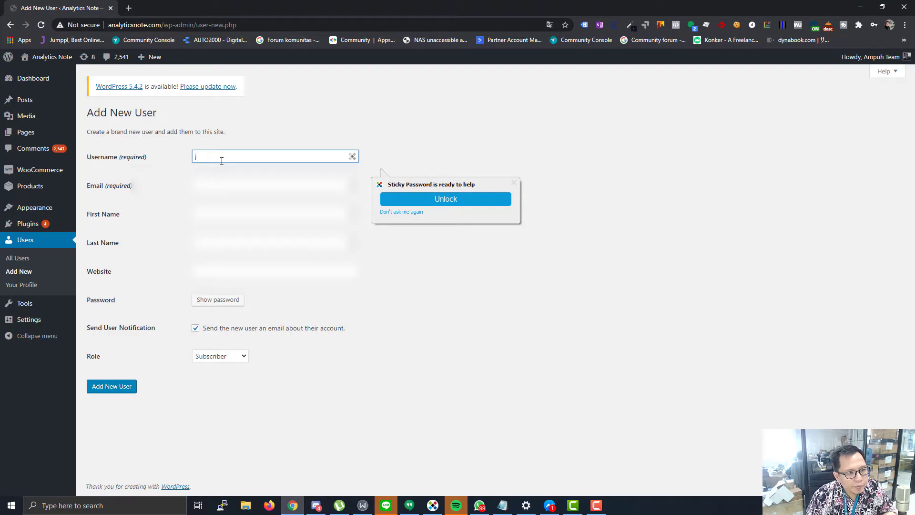
text(test)
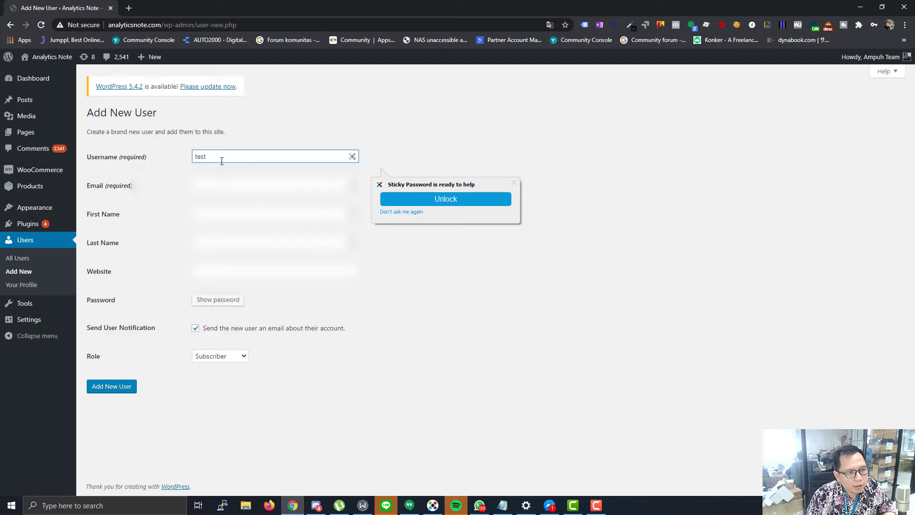
text(user)
key(Tab)
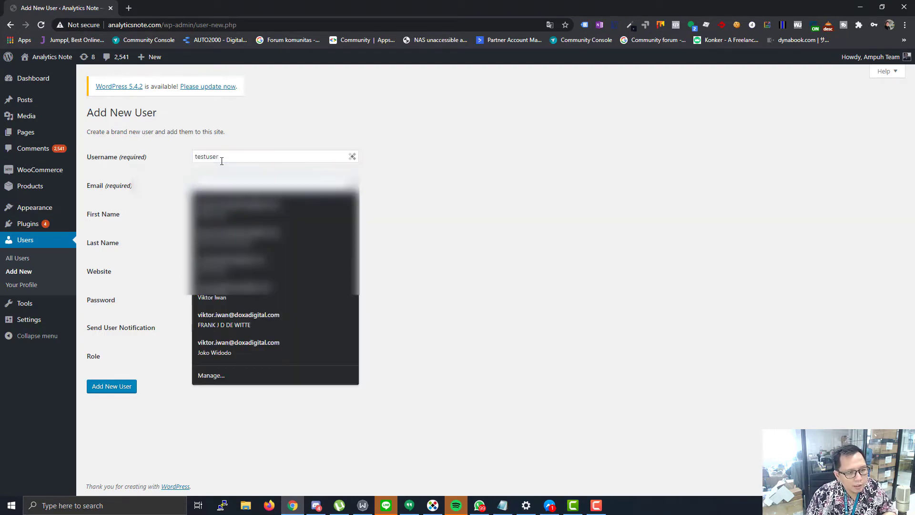
text(testuser)
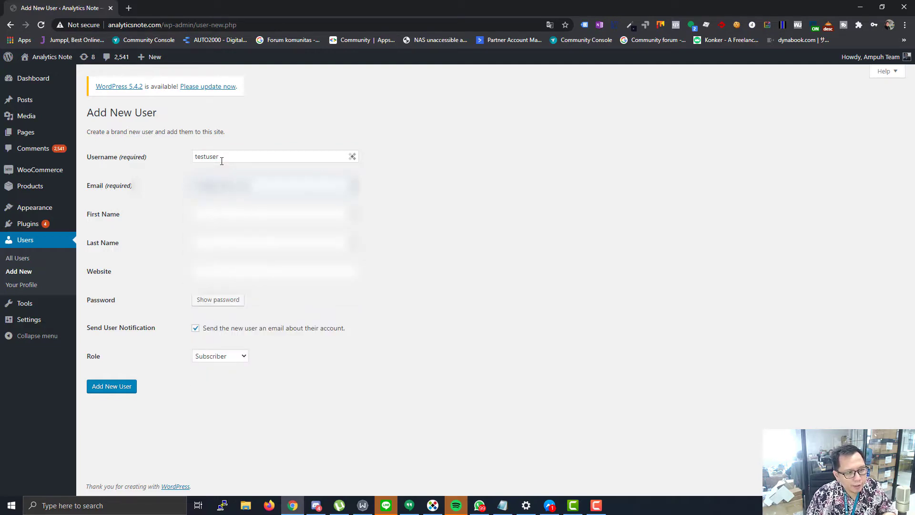
key(Tab)
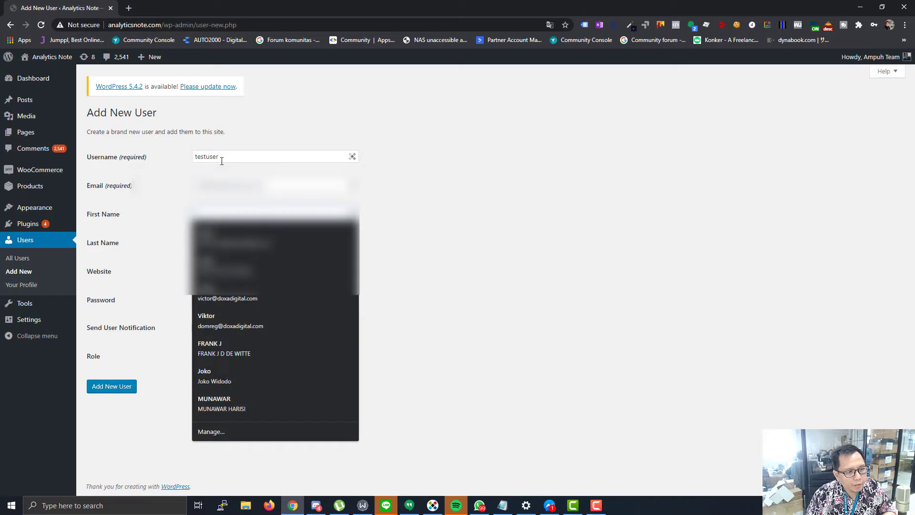
text(test)
key(Tab)
text(us)
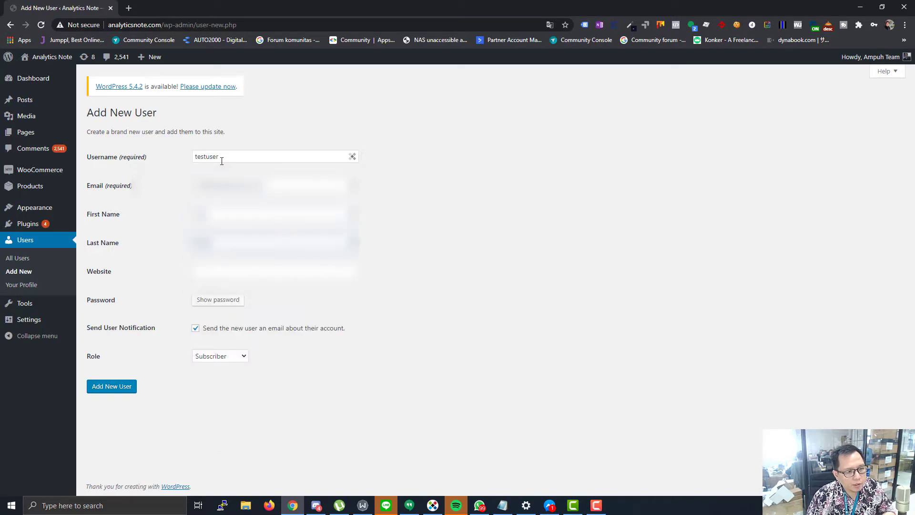
double_click(205, 244)
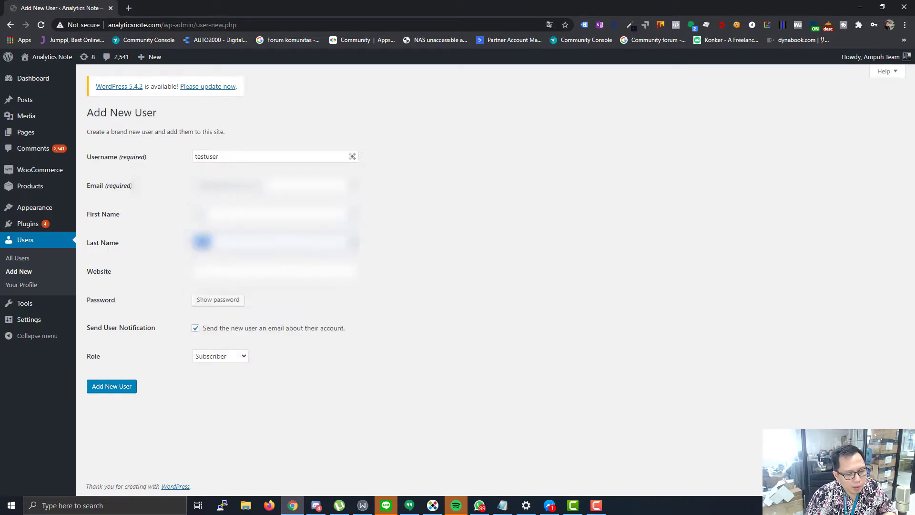
- Give the user a weak password, confirm it, assign the Administrator role, and create the account
click(210, 300)
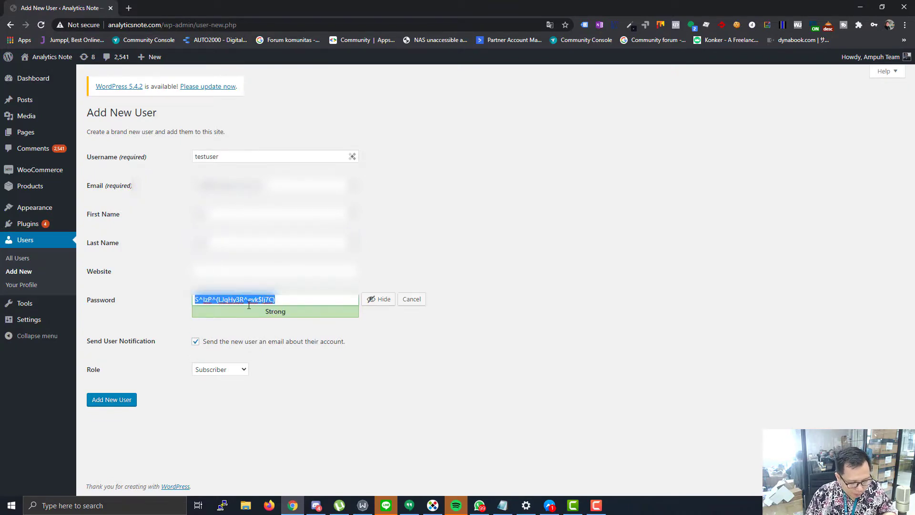
text(123456)
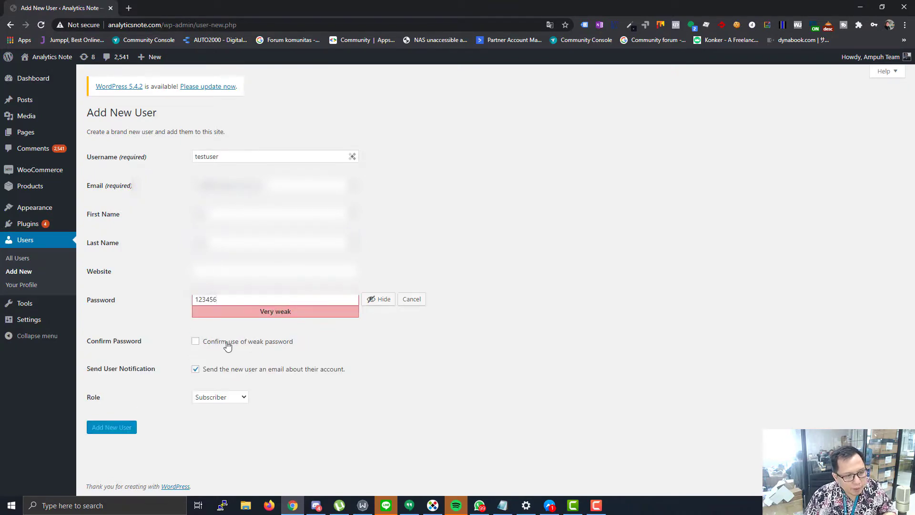
click(227, 343)
click(217, 397)
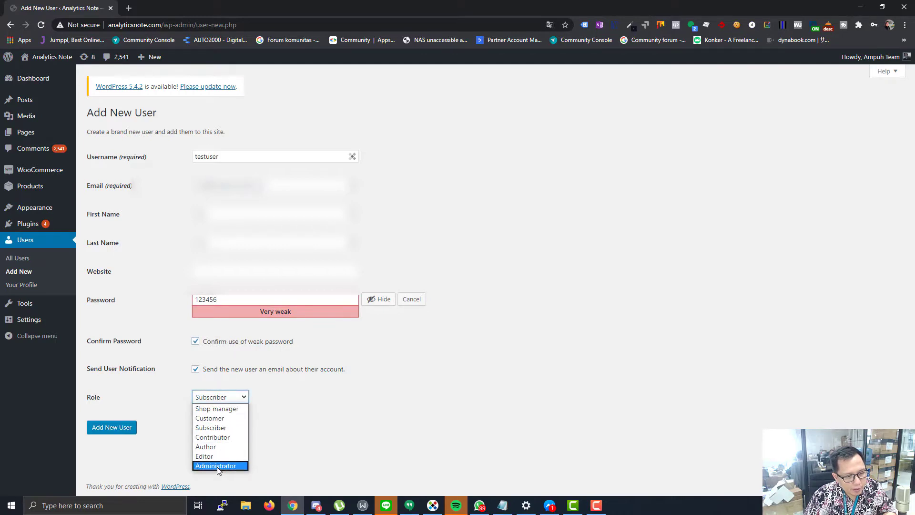
click(217, 465)
click(123, 427)
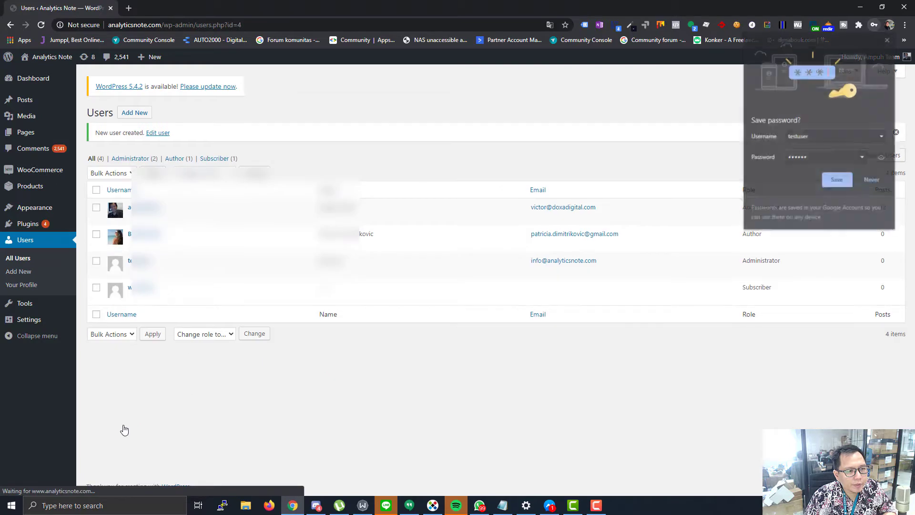
- Switch from WordPress to the StandOut Digital Facebook Page's Manage Page view
mouse_move(145, 272)
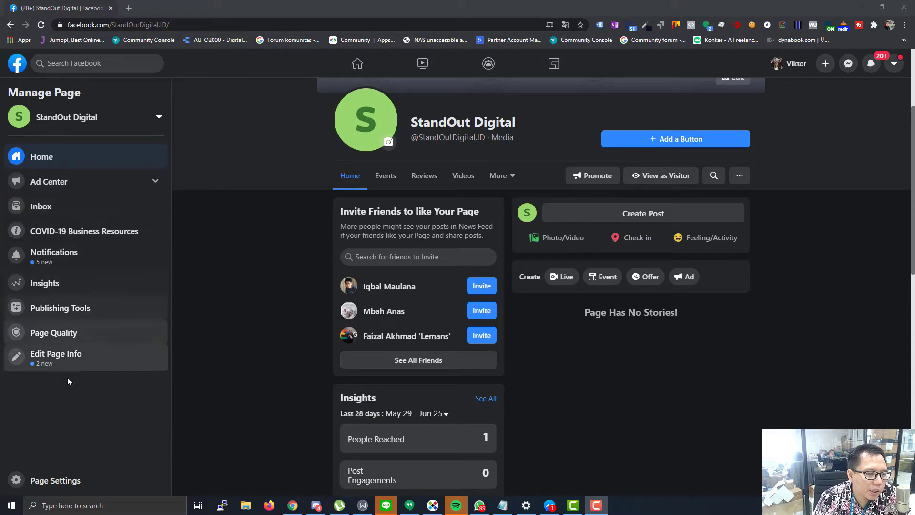
- Open Page Settings in the Manage Page sidebar, then its Page Roles section
click(45, 481)
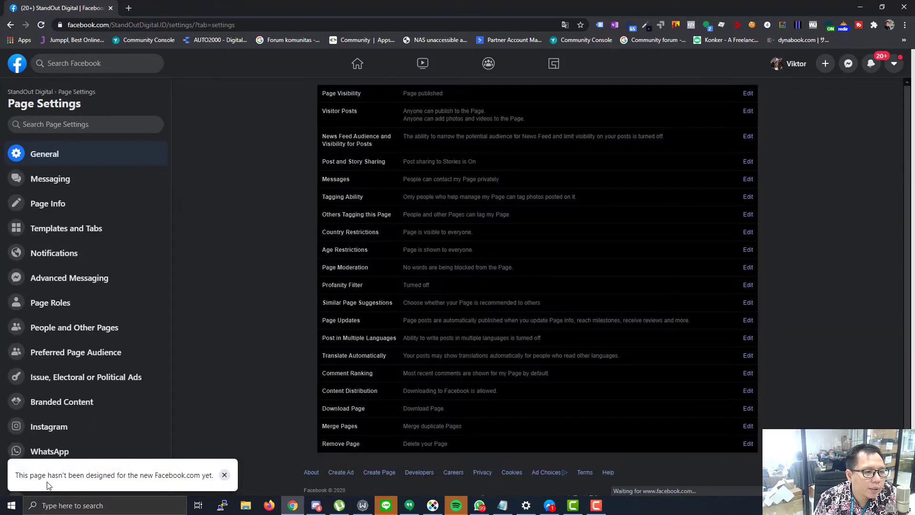
click(55, 310)
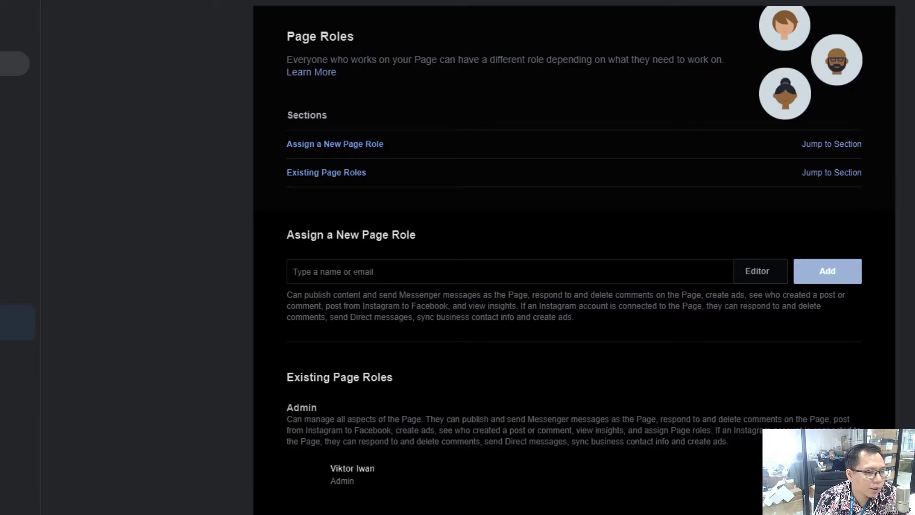
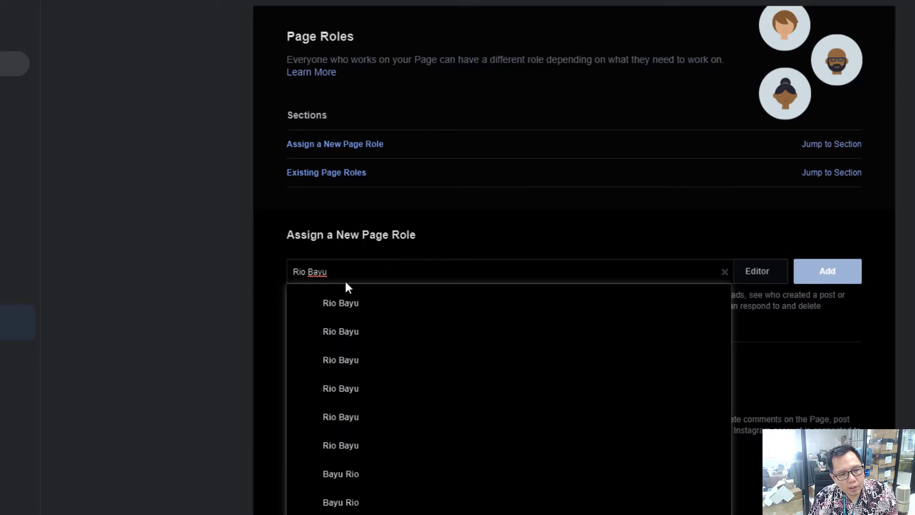
- Invite the chosen person as an Admin instead of Editor, confirming with the account password
click(344, 304)
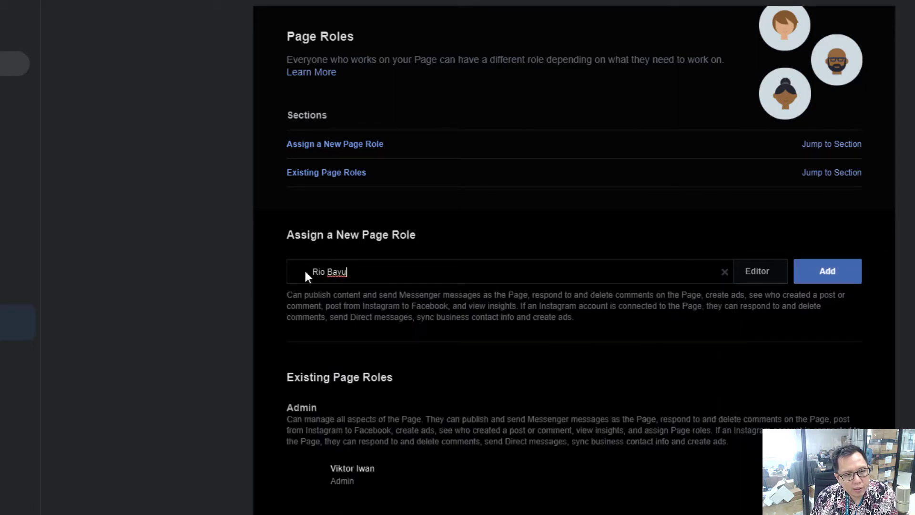
click(759, 278)
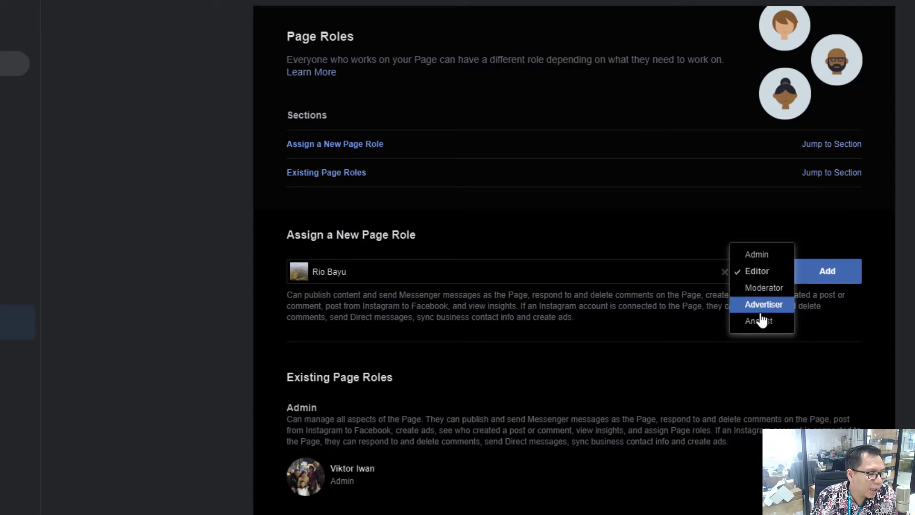
click(761, 263)
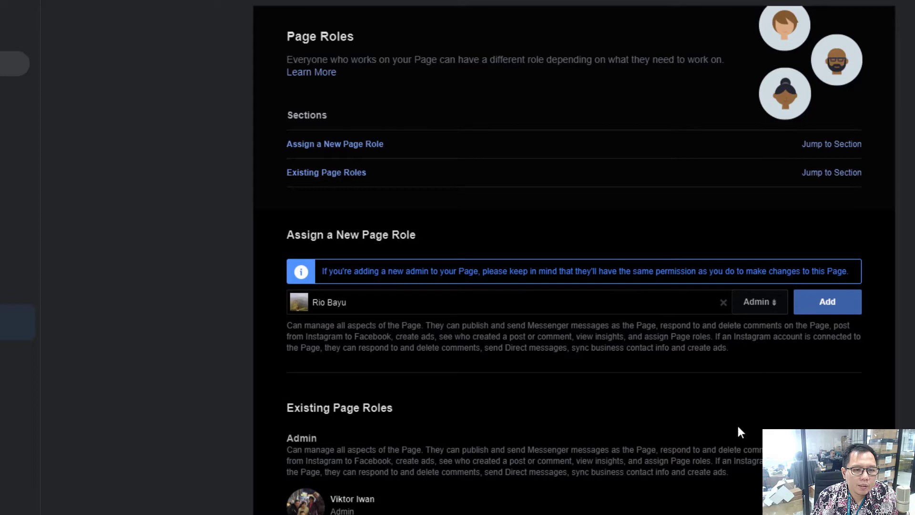
click(827, 301)
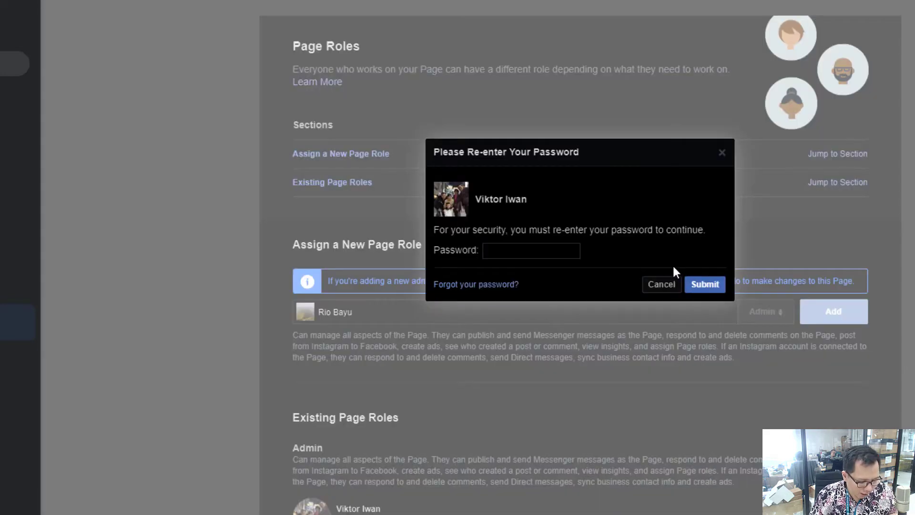
text(**********)
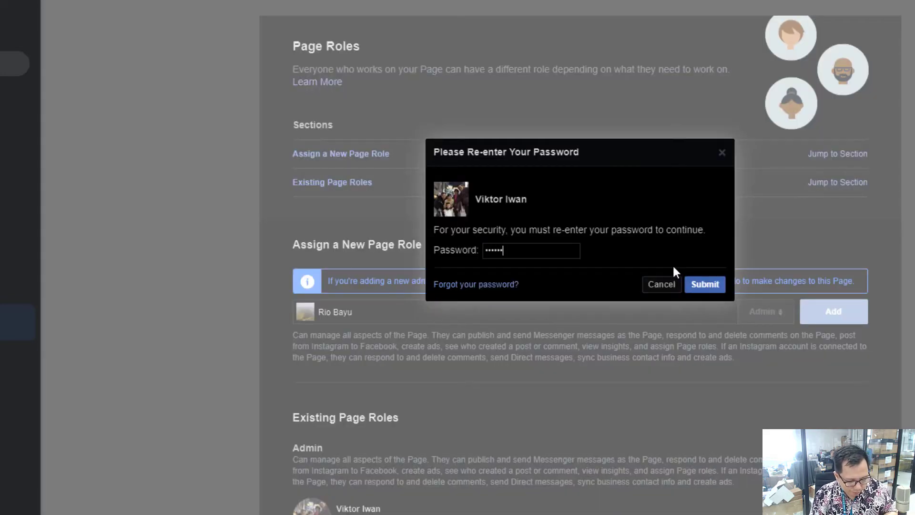
key(Return)
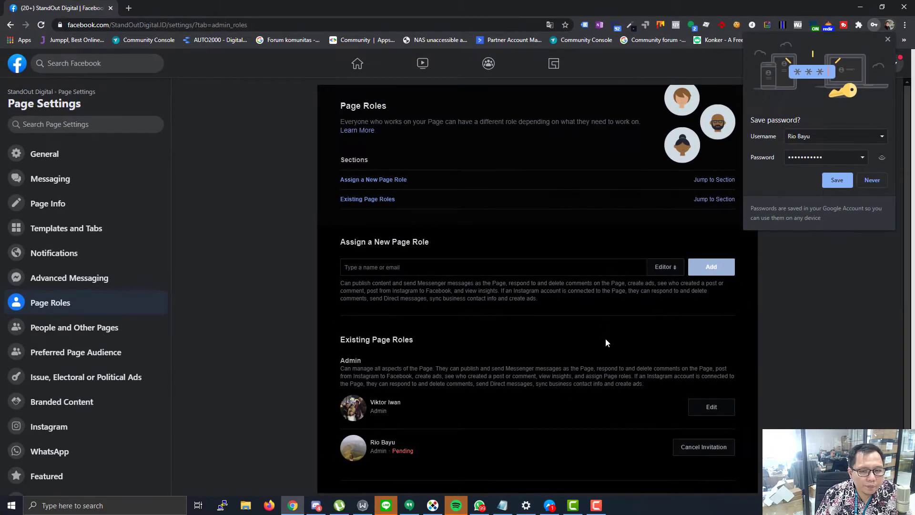
- Cancel and confirm removal of the pending Admin invitation, then dismiss Chrome's save-password prompt
click(695, 445)
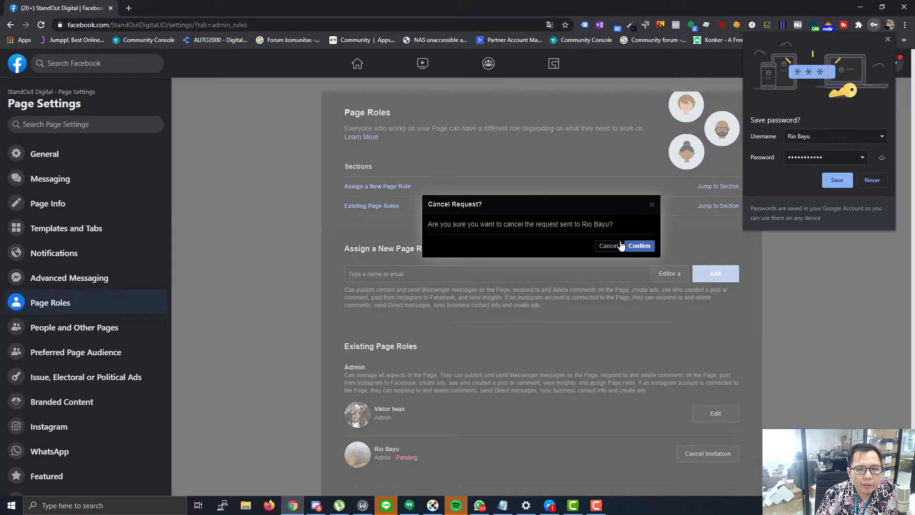
click(637, 245)
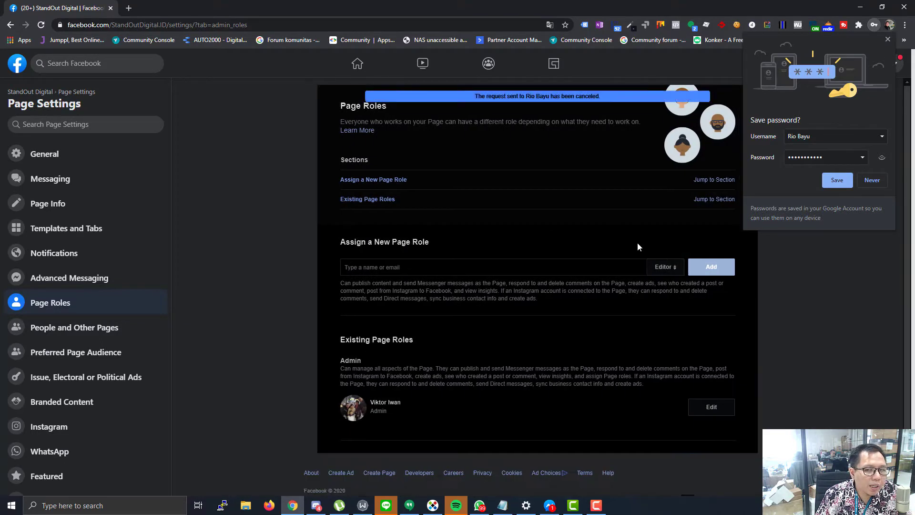
click(886, 39)
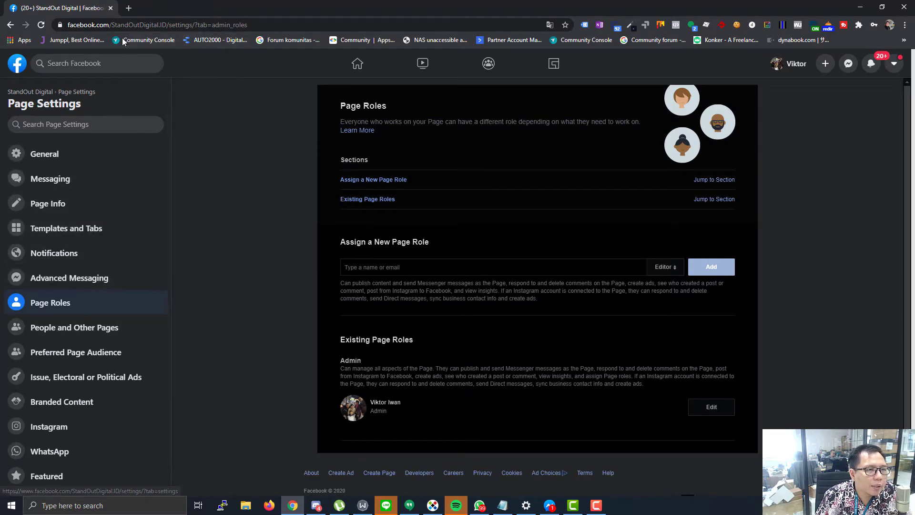
- Strip 'settings/?tab=admin_roles' to load the Page home, copy its URL, and open a new tab
drag(169, 24, 250, 24)
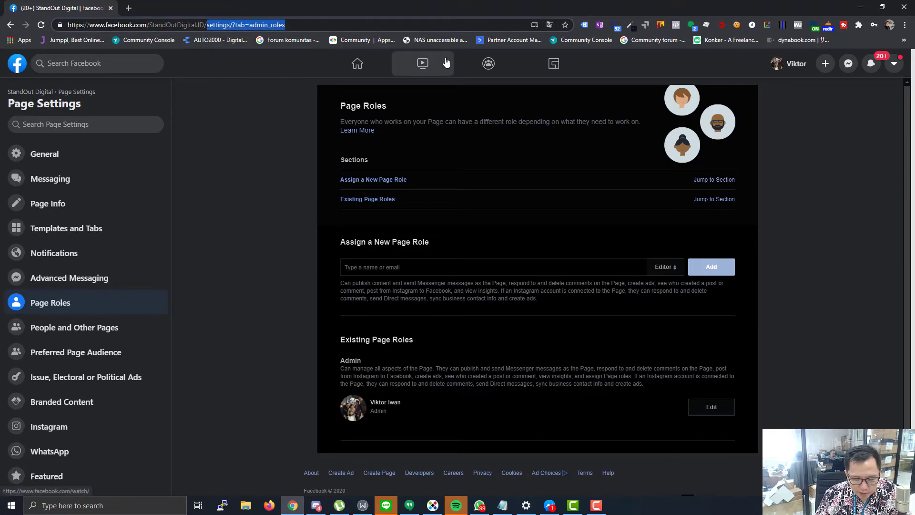
key(BackSpace)
key(Return)
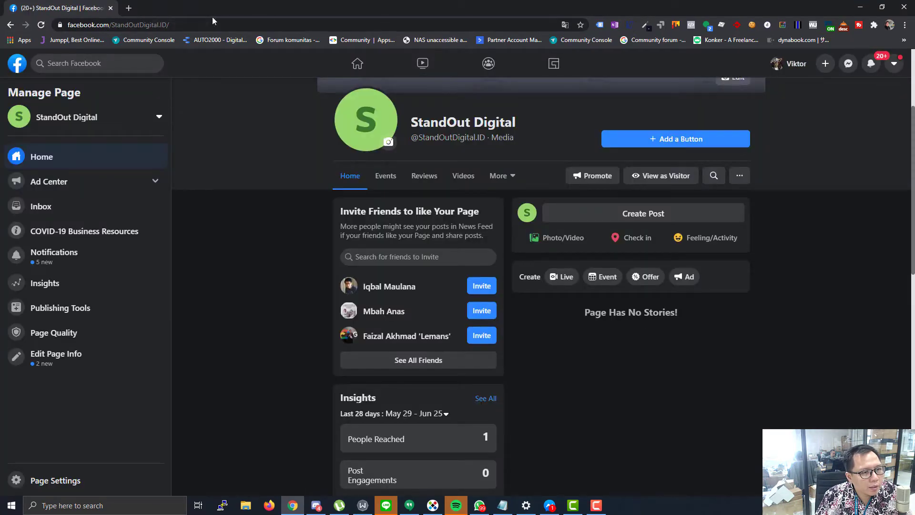
click(134, 24)
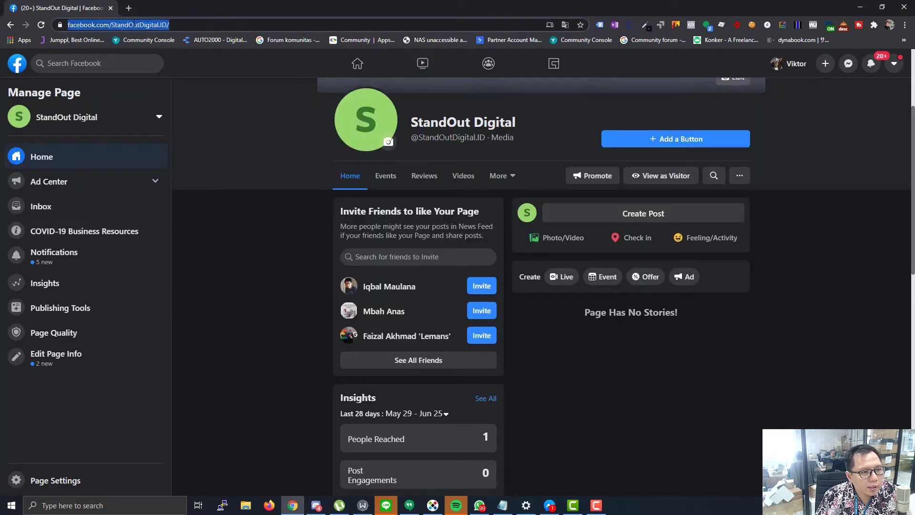
right_click(133, 24)
click(155, 90)
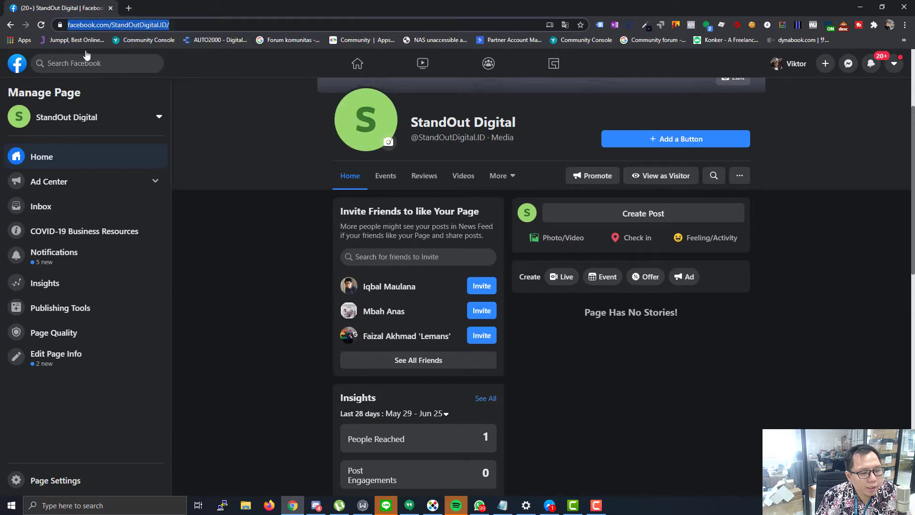
click(129, 8)
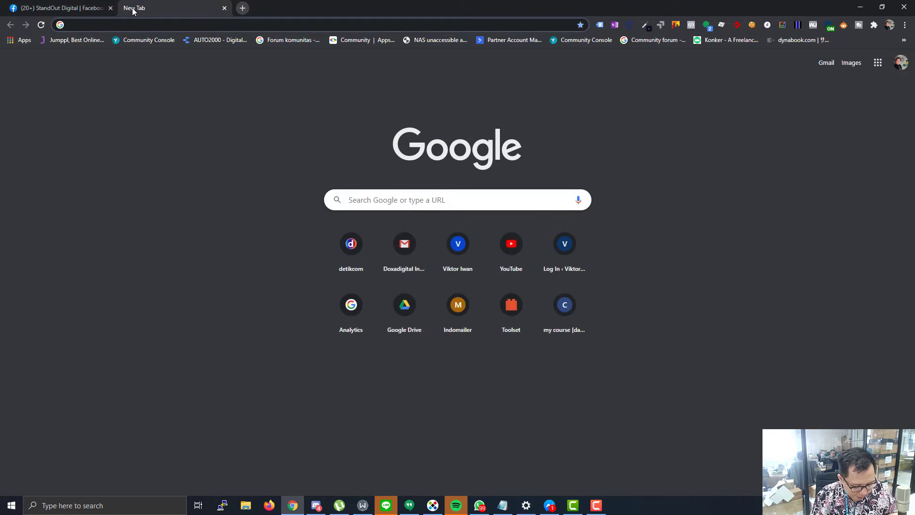
- Go to business.facebook.com and start a Request Access to a Page under Accounts > Pages
text(bus)
key(Return)
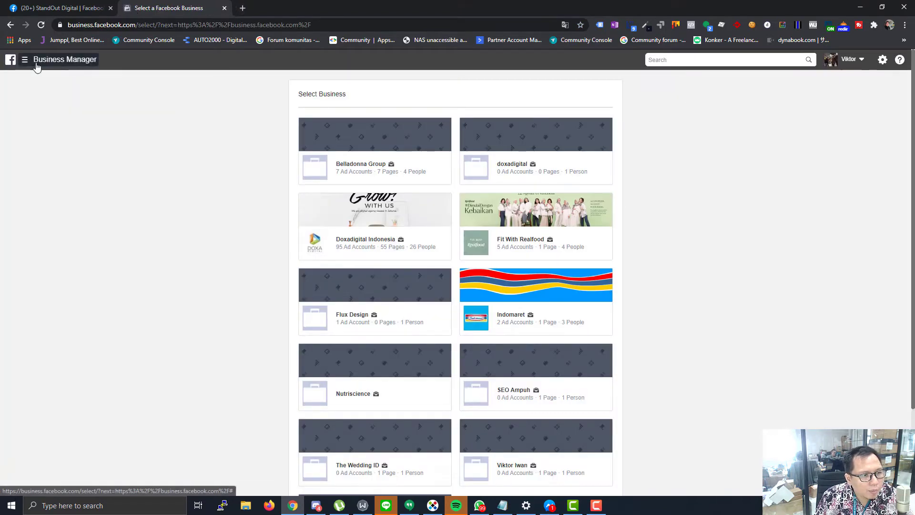
click(24, 59)
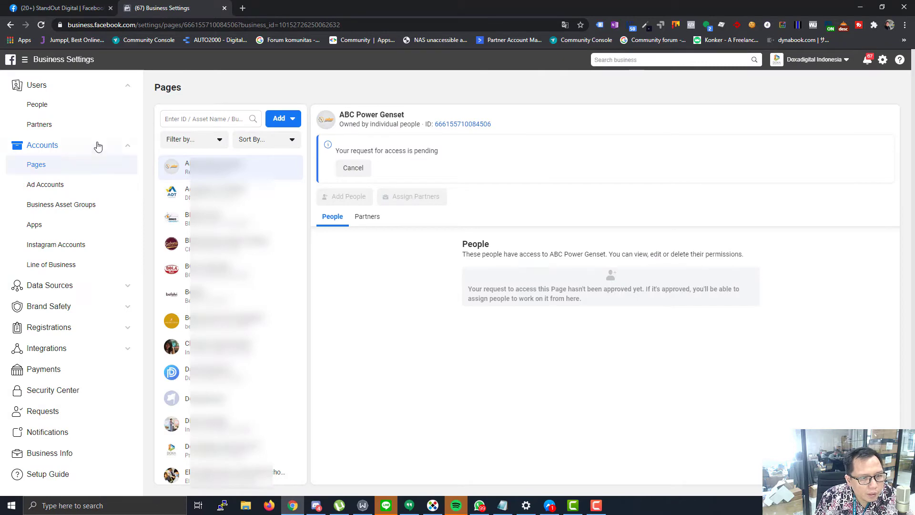
click(285, 119)
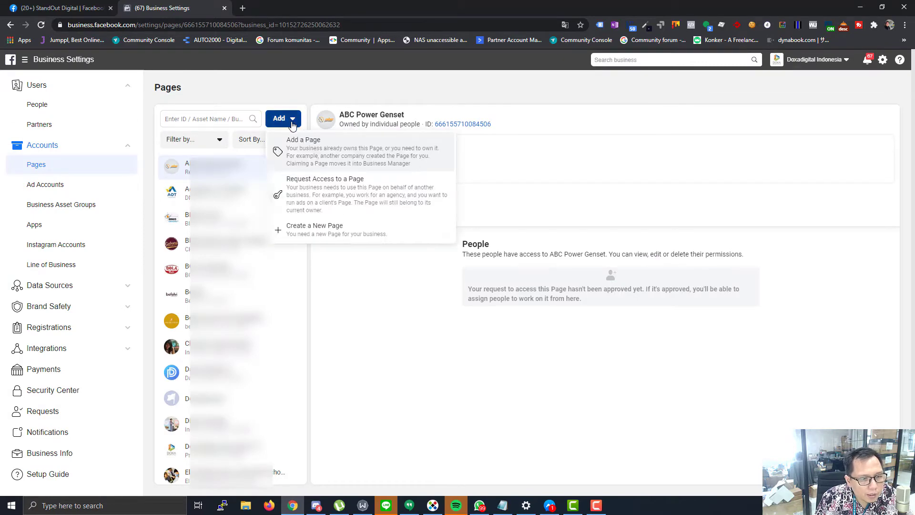
click(309, 188)
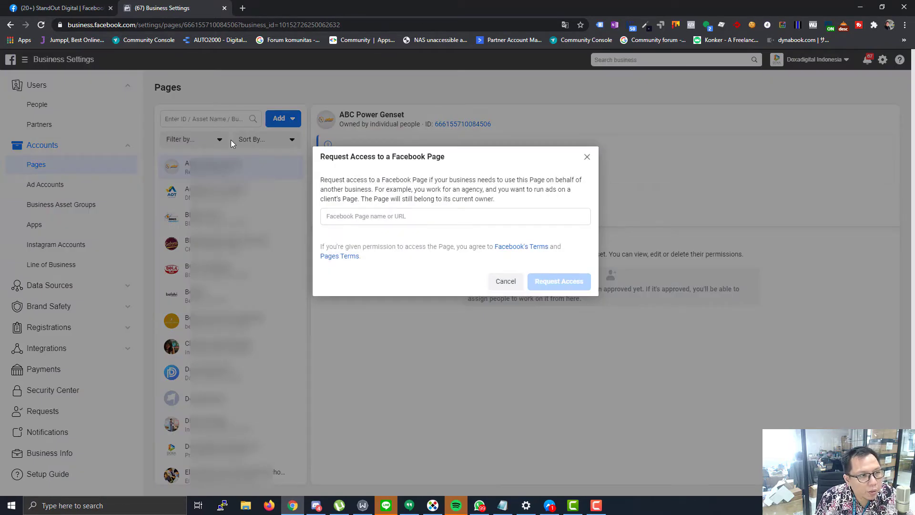
- Paste the StandOut Digital Page URL, request Manage Page access, close the approval, and return to the Page tab
click(83, 8)
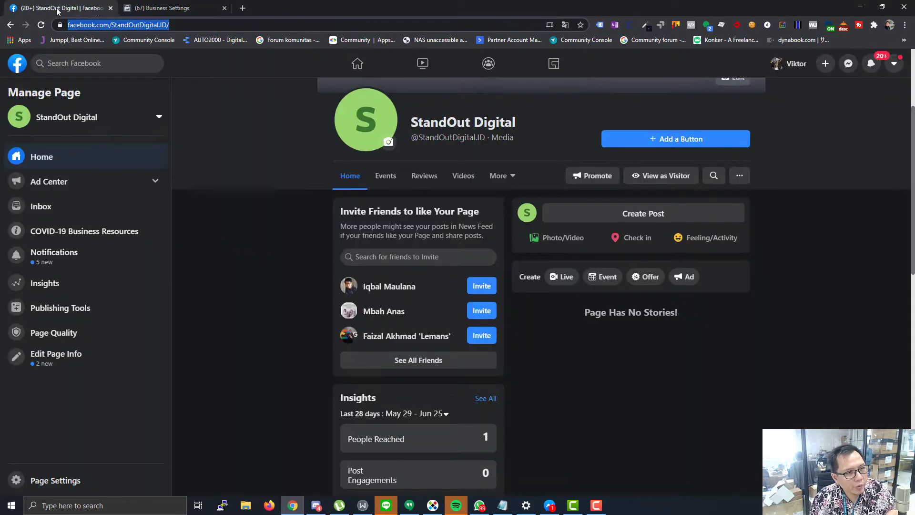
click(160, 8)
click(353, 217)
text(https://www.facebook.com/StandOutDigital.ID/)
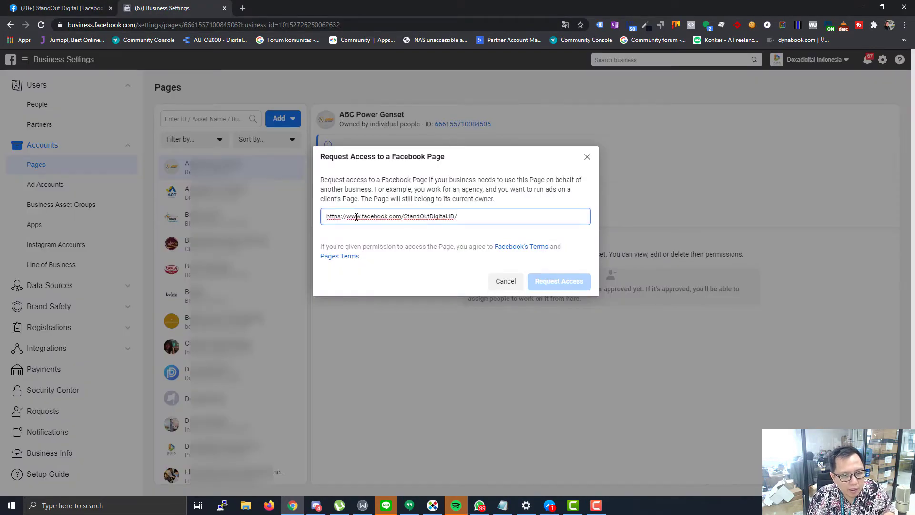
click(418, 249)
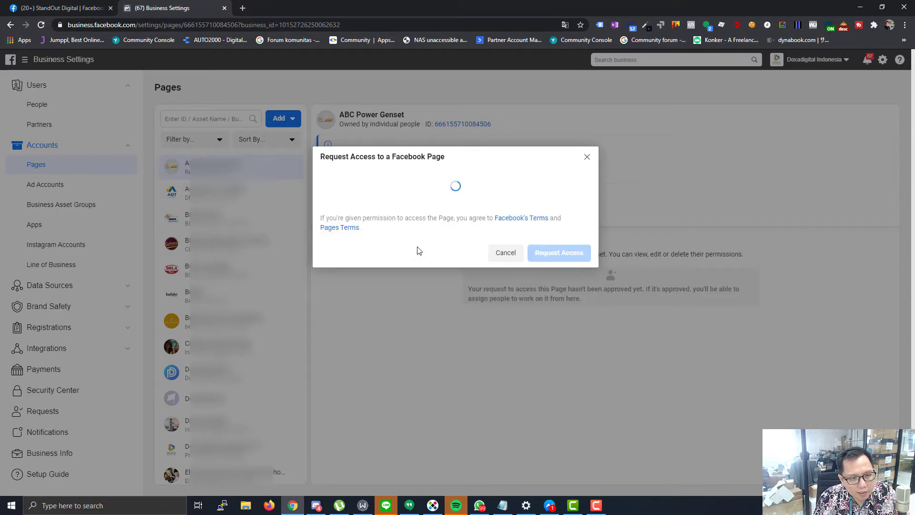
scroll(514, 273, down, 3)
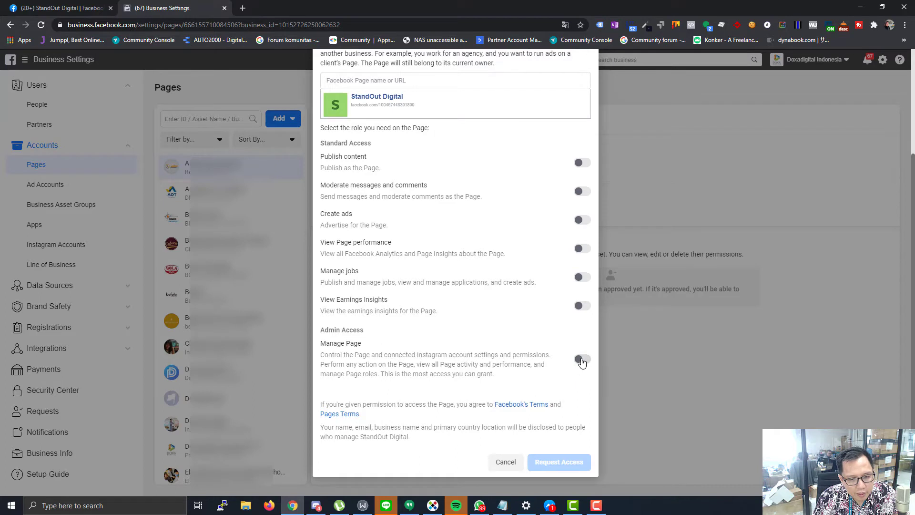
click(580, 358)
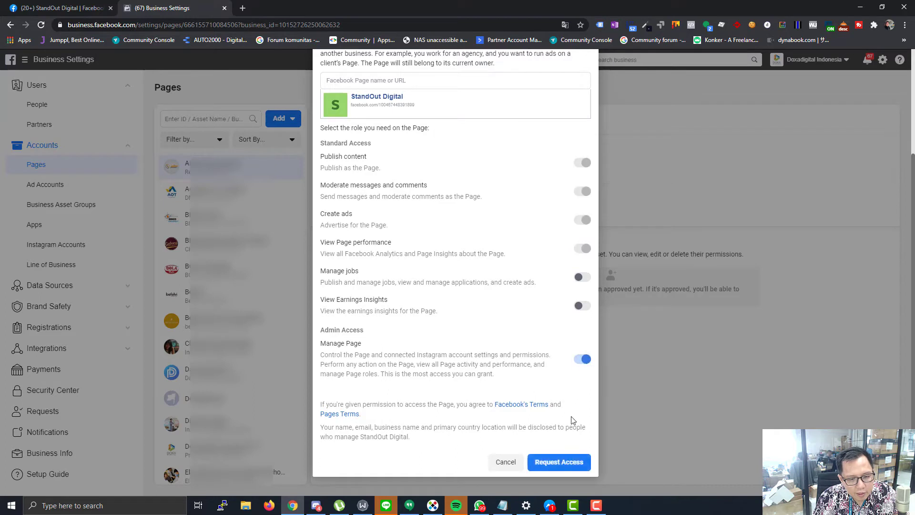
click(555, 466)
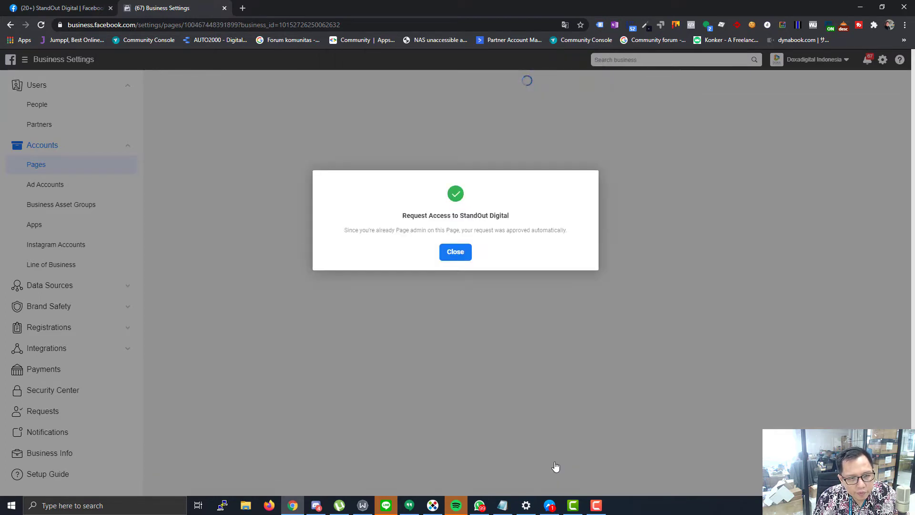
click(455, 252)
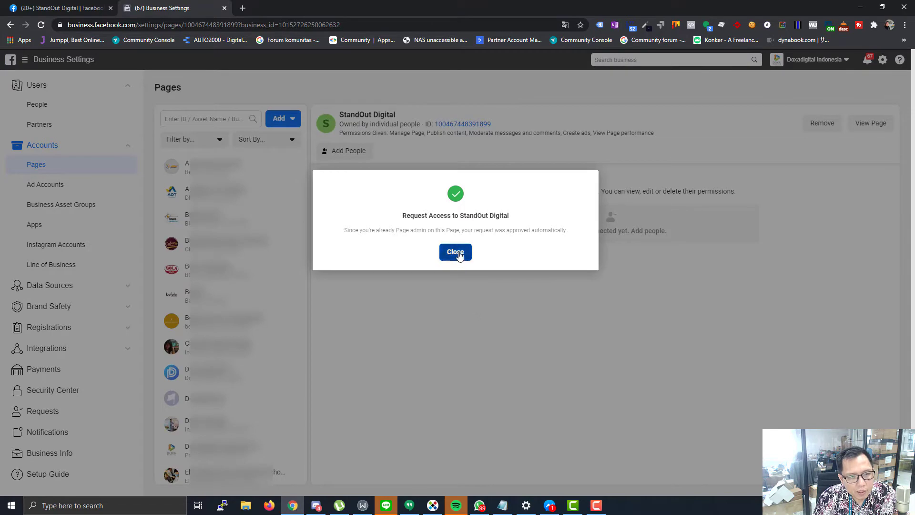
click(62, 8)
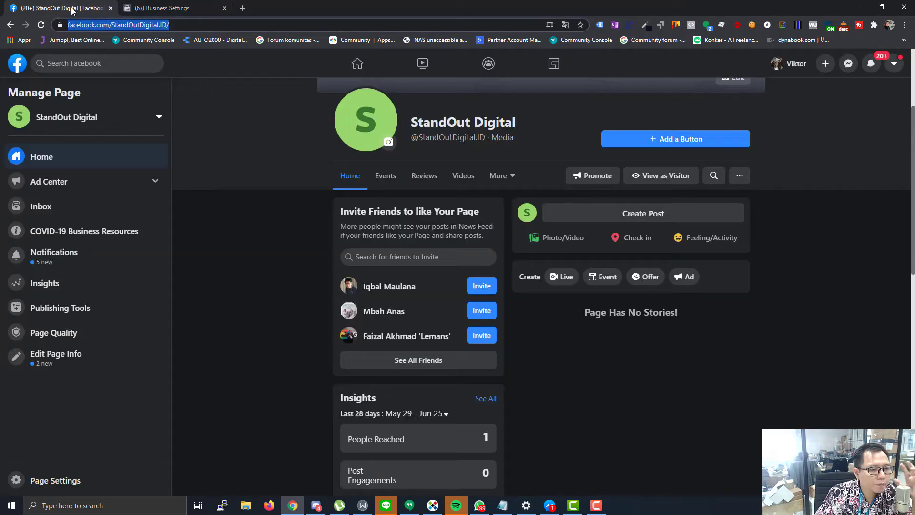
- Open Page Settings > Page Roles and scroll to Agencies to check Doxadigital Indonesia's access
click(47, 479)
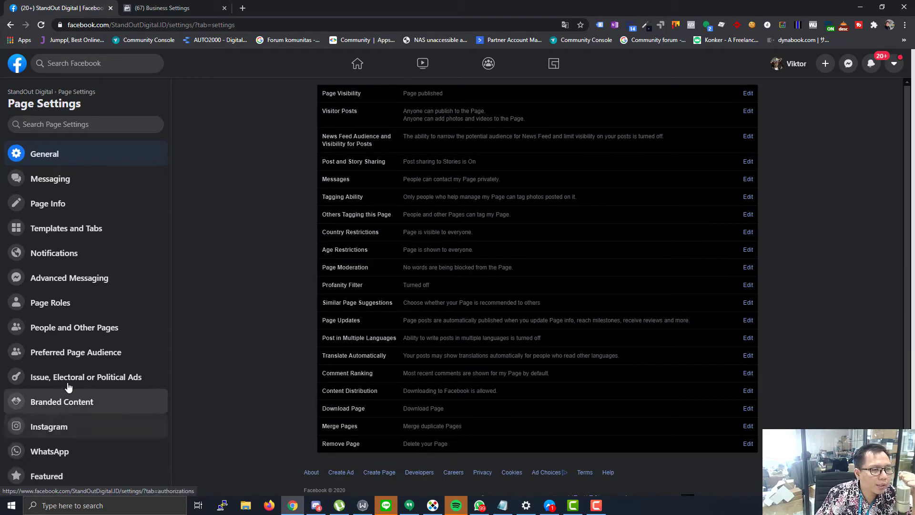
click(56, 307)
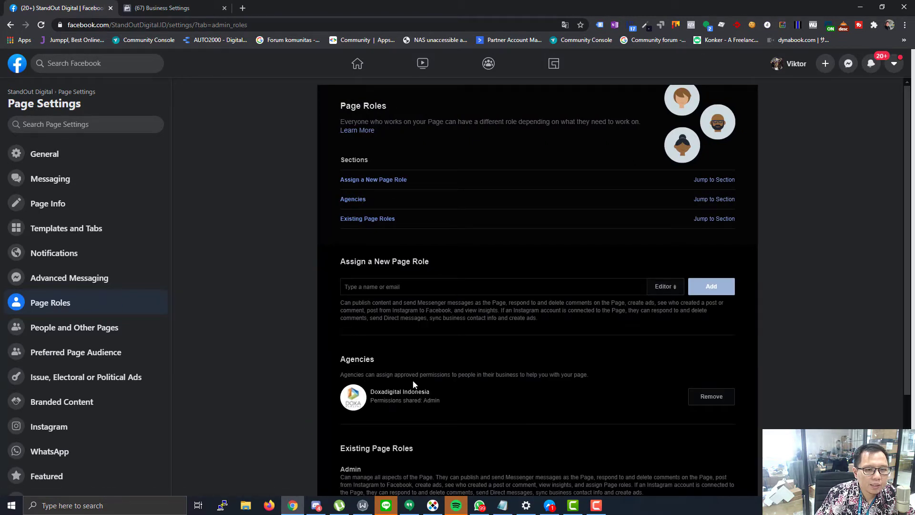
scroll(536, 416, down, 3)
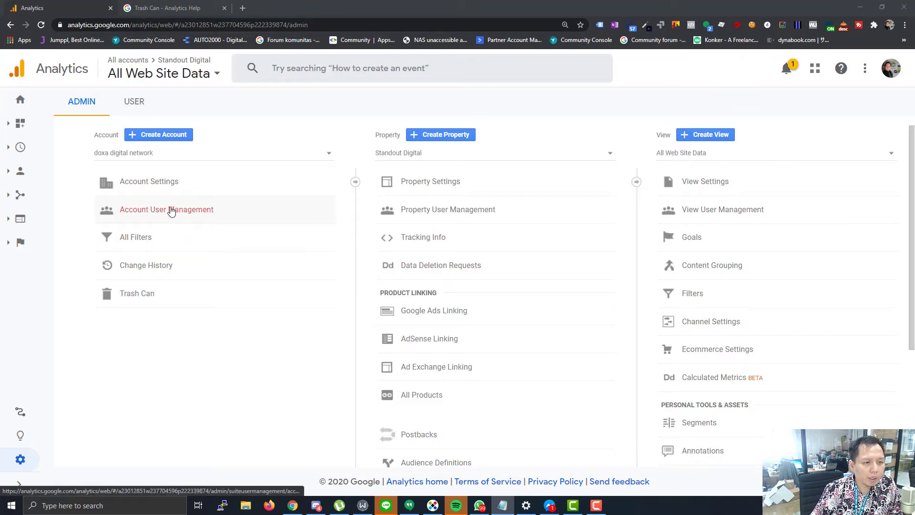
click(171, 211)
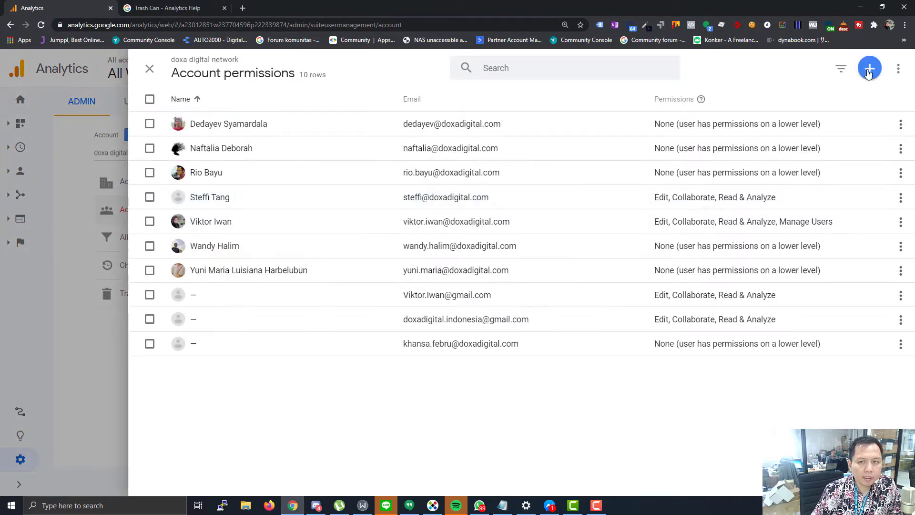
click(868, 70)
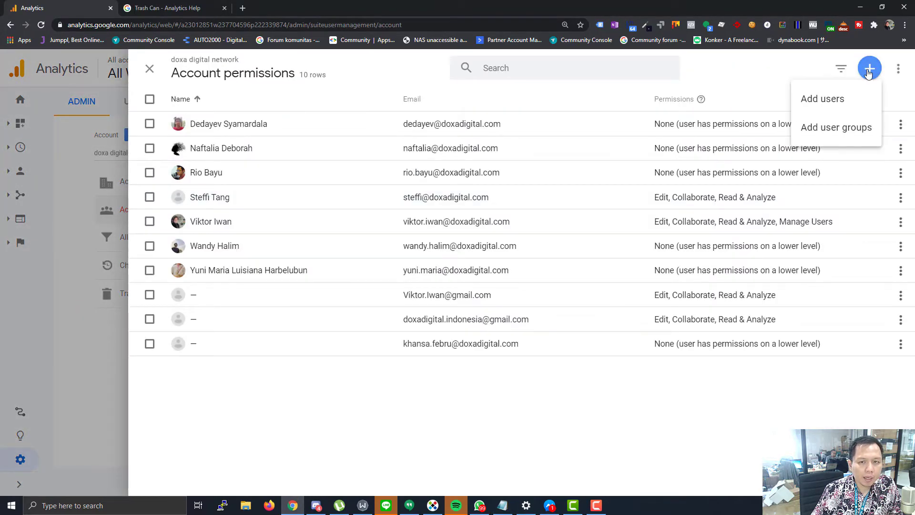
click(831, 97)
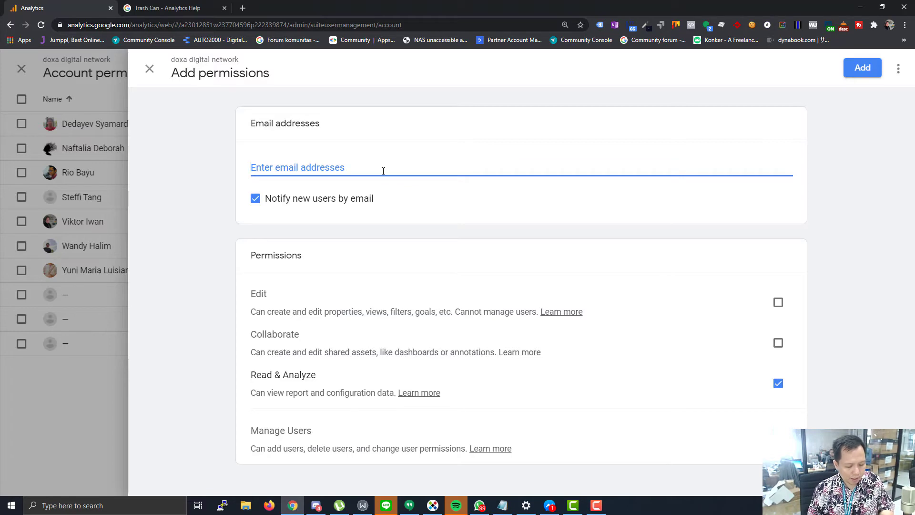
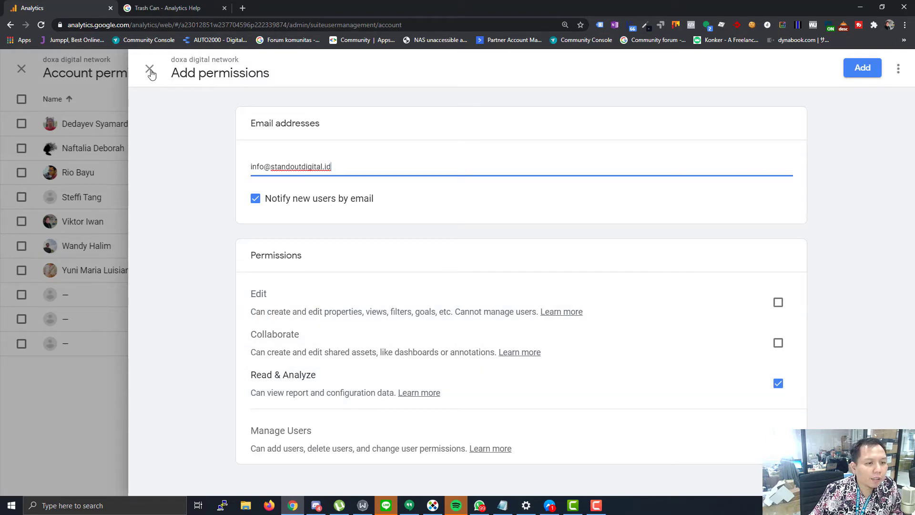
click(150, 68)
click(150, 71)
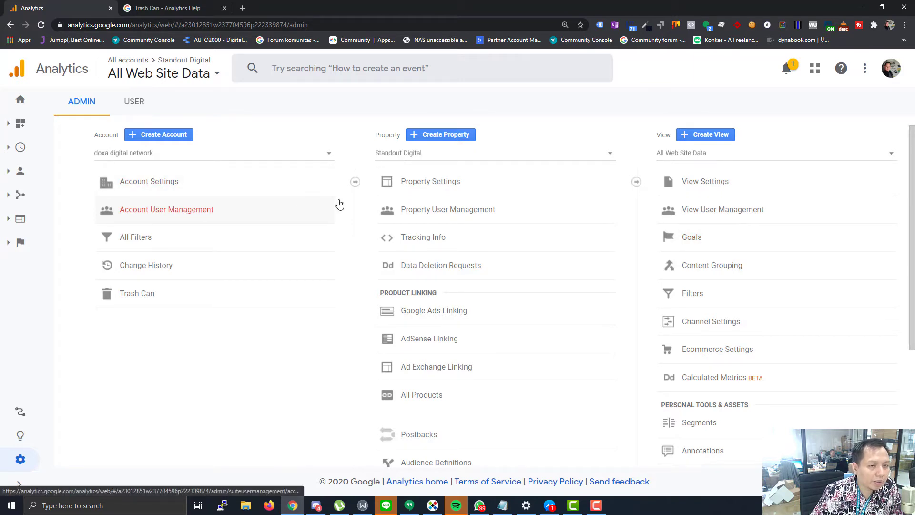
- Check Standout Digital in the Property list and review its User Management, cancelling an Add users attempt
click(511, 154)
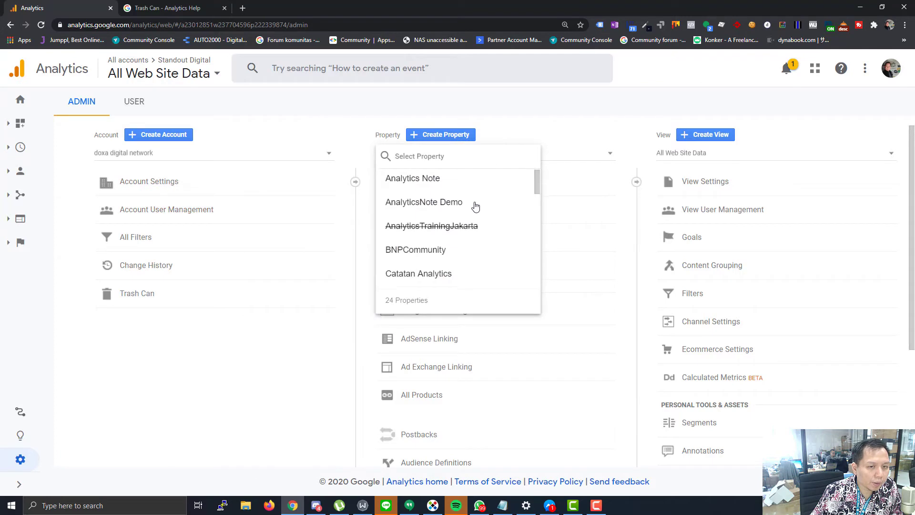
scroll(476, 209, down, 7)
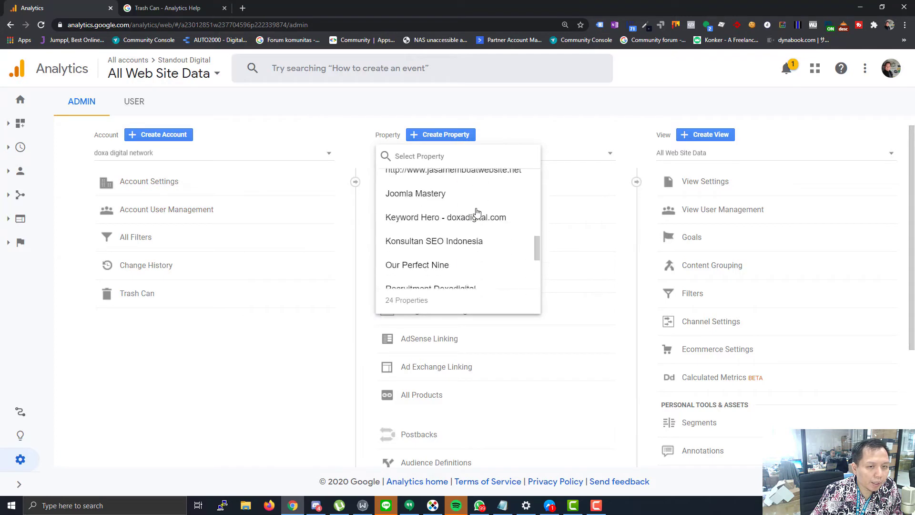
click(548, 128)
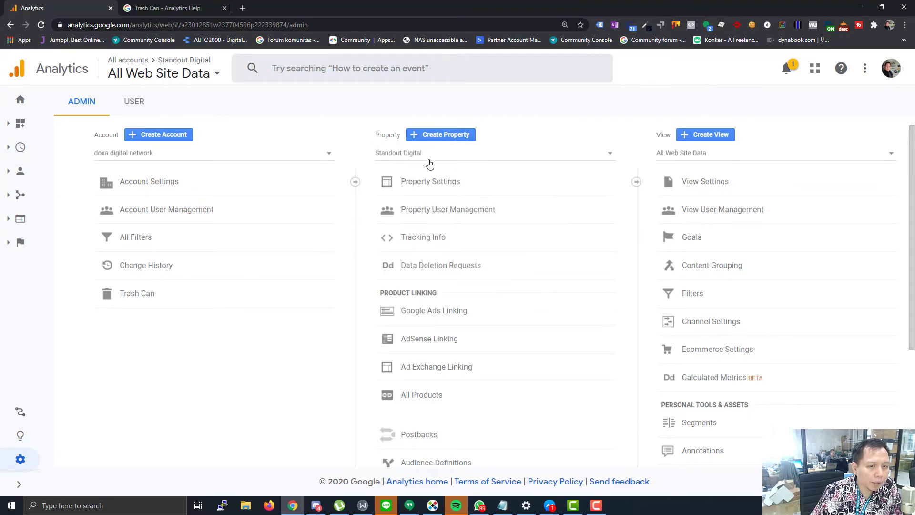
click(426, 214)
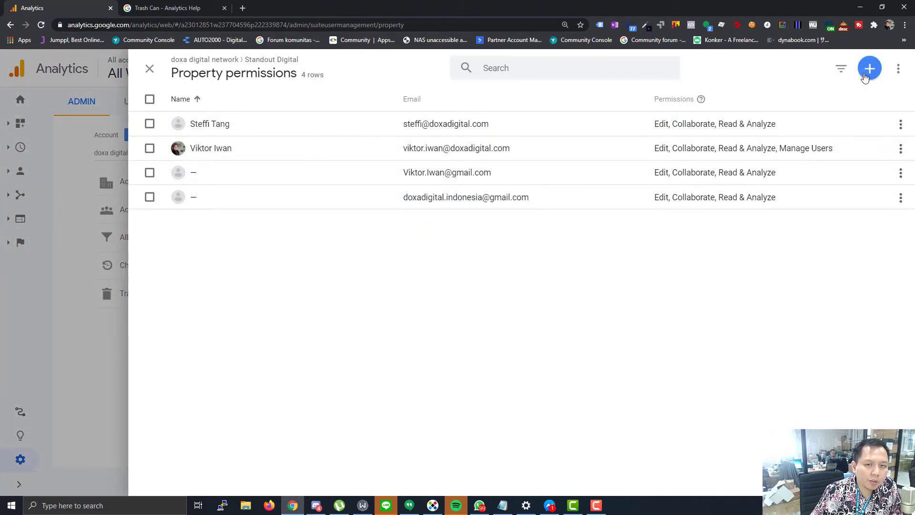
click(868, 68)
click(848, 108)
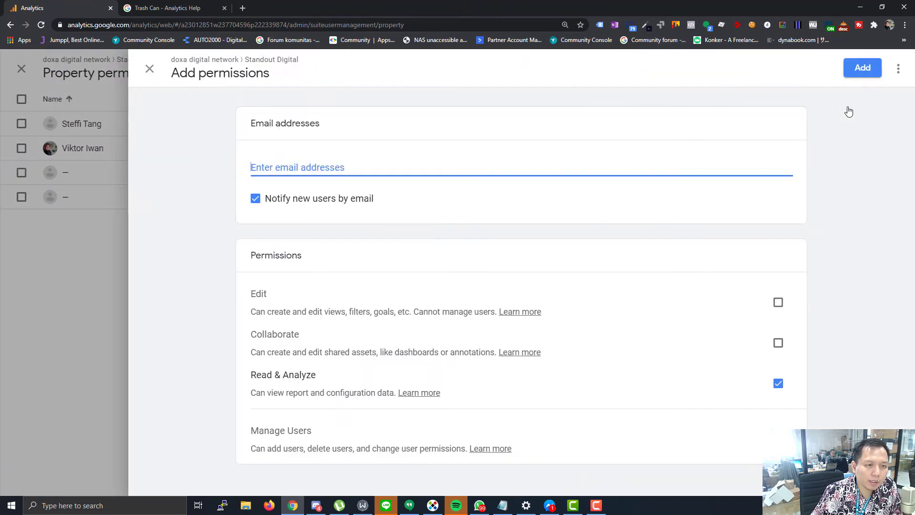
click(149, 76)
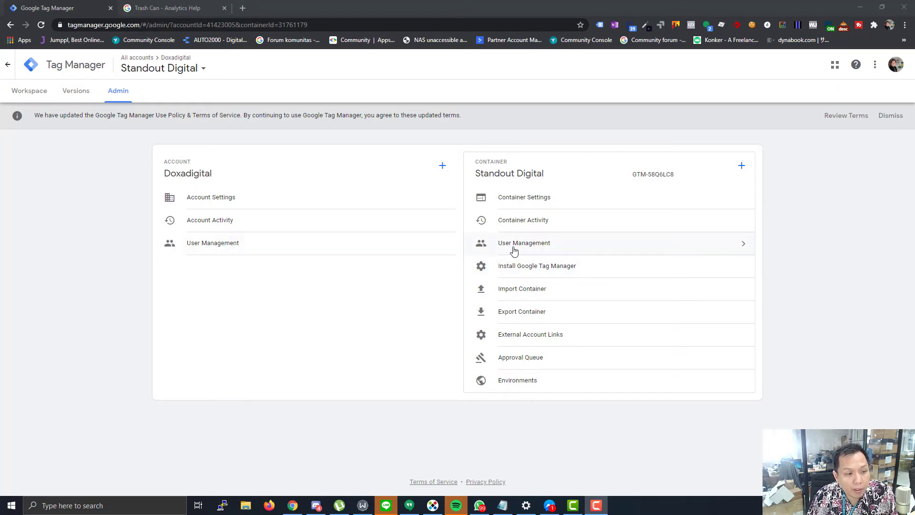
- Start inviting a new user to the Tag Manager account, entering the agency's e-mail address
click(236, 243)
click(237, 244)
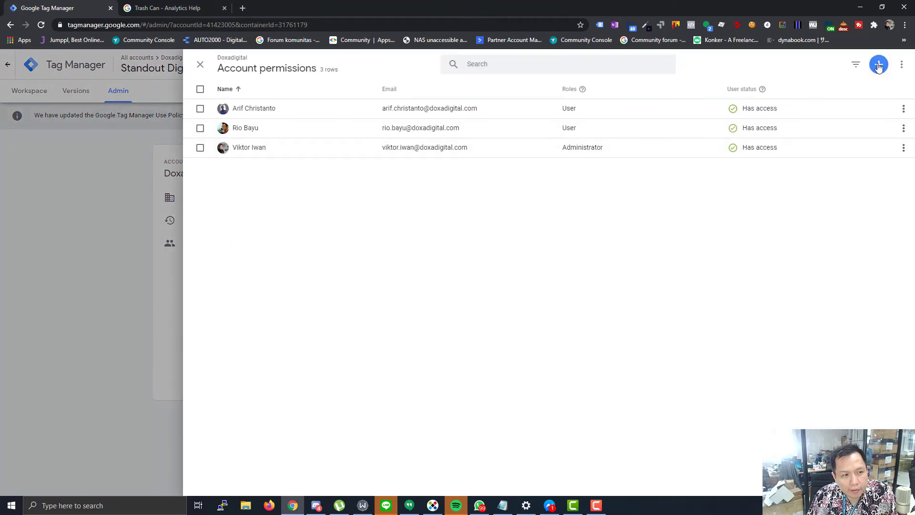
click(879, 65)
click(848, 90)
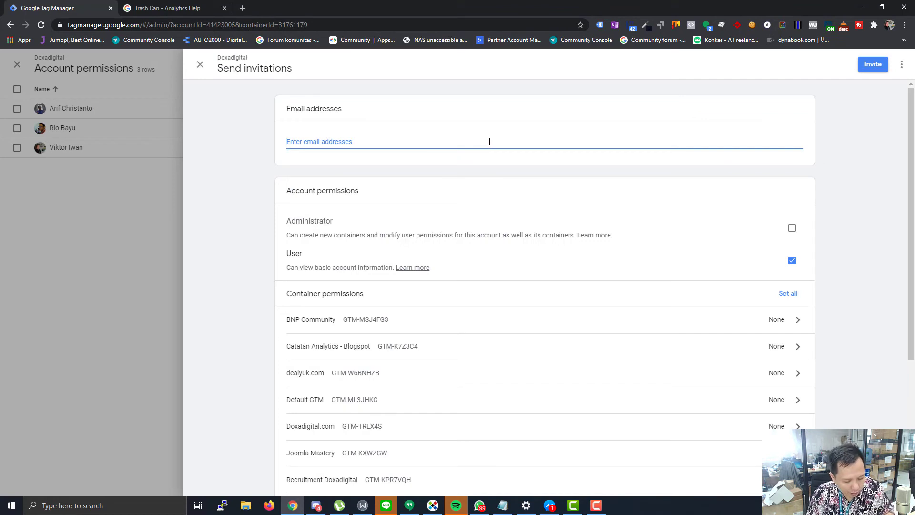
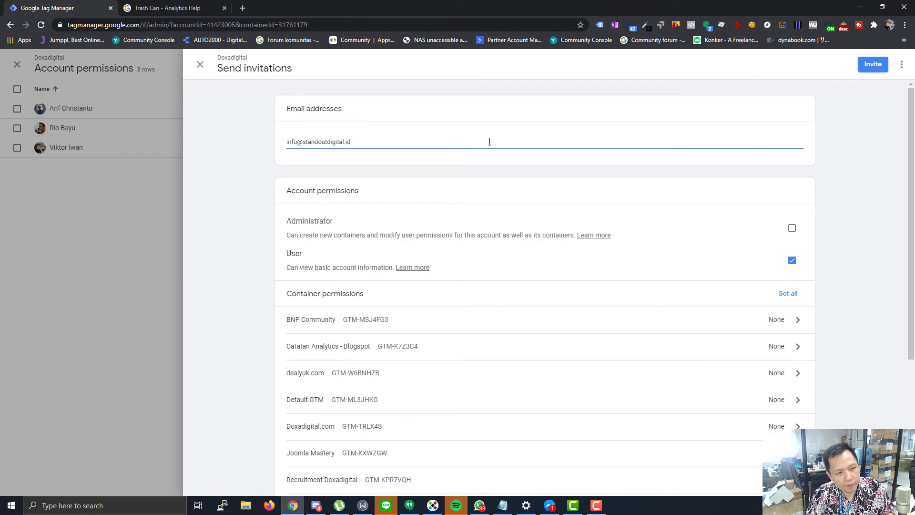
scroll(715, 205, down, 3)
scroll(748, 185, up, 1)
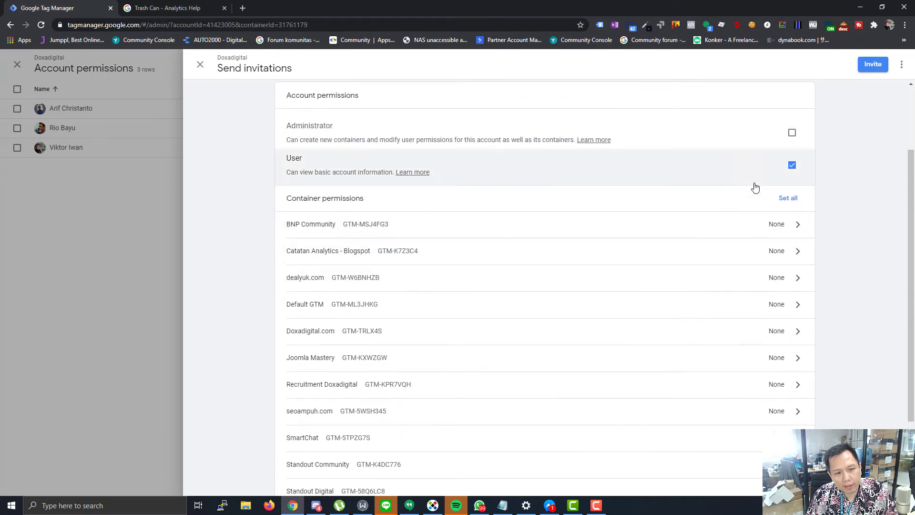
- Leave administrator rights off and grant Publish rights on the Standout Digital container
click(792, 134)
click(792, 134)
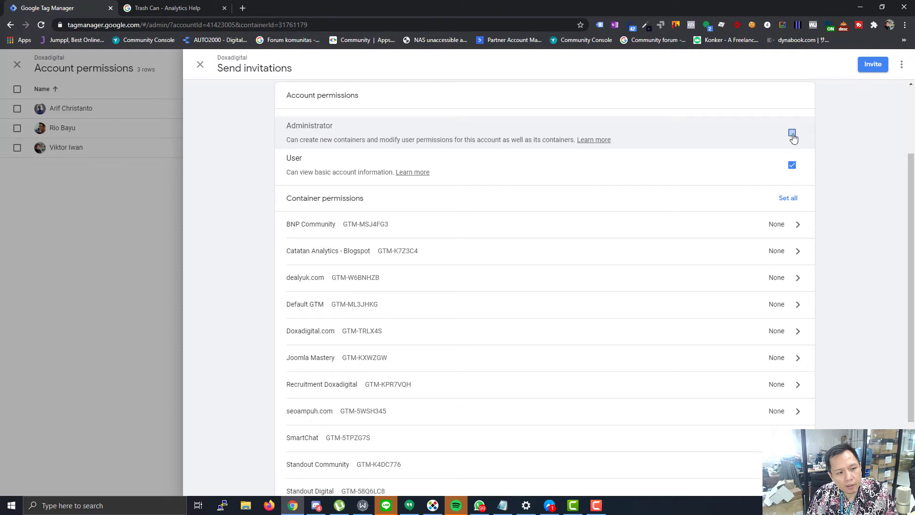
scroll(733, 227, down, 1)
scroll(733, 226, down, 2)
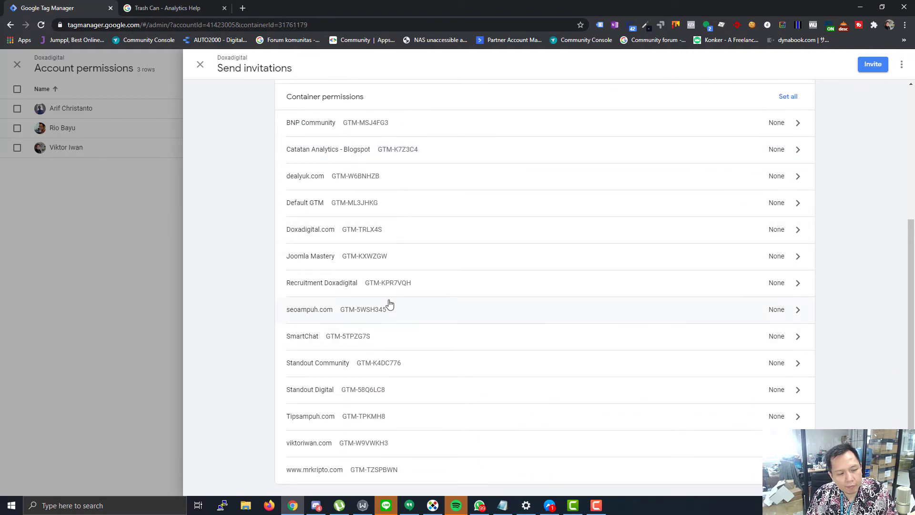
click(543, 397)
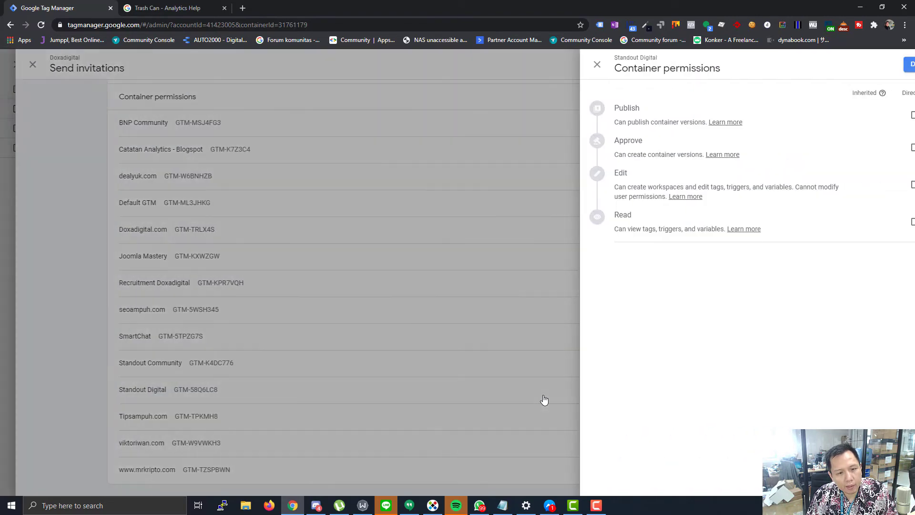
click(884, 115)
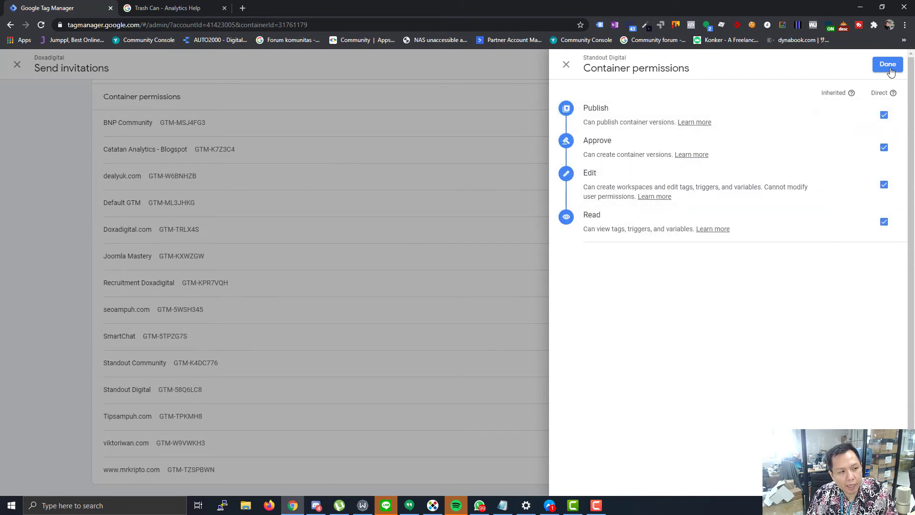
click(566, 65)
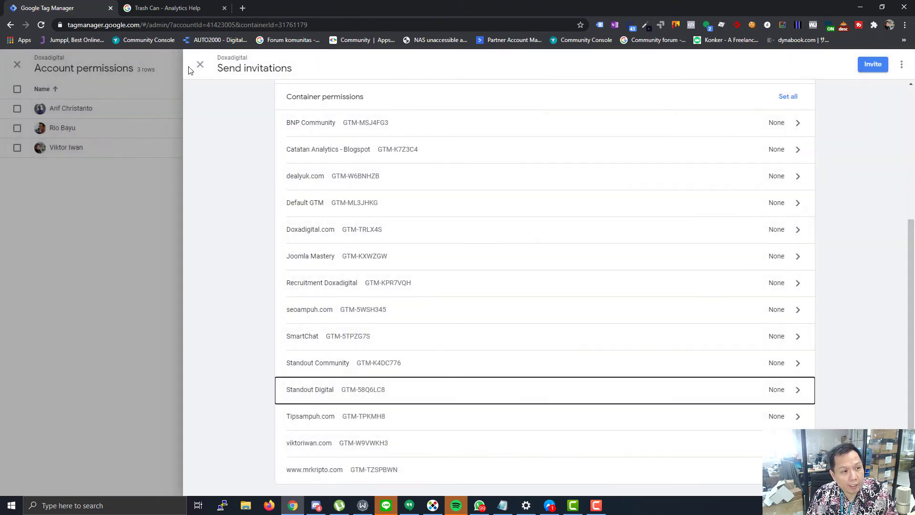
- Discard the unsaved invitation and close the account permissions panels
click(196, 68)
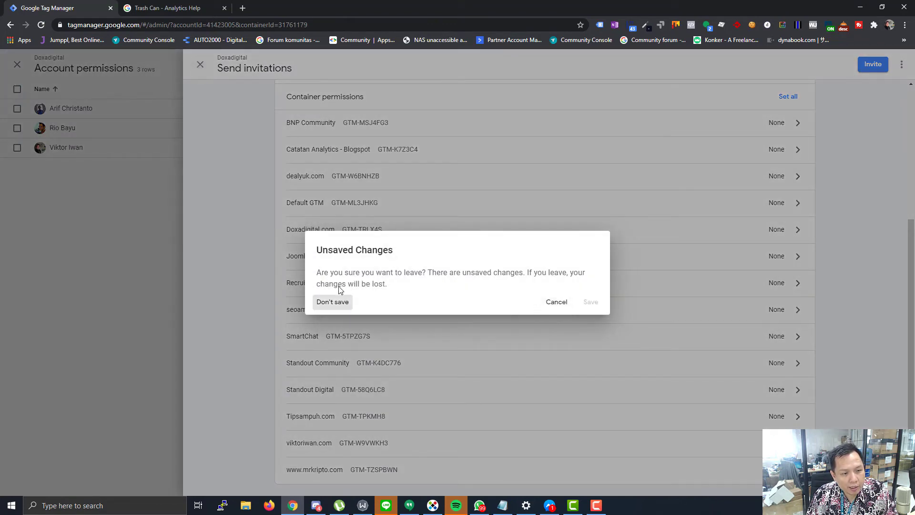
click(333, 302)
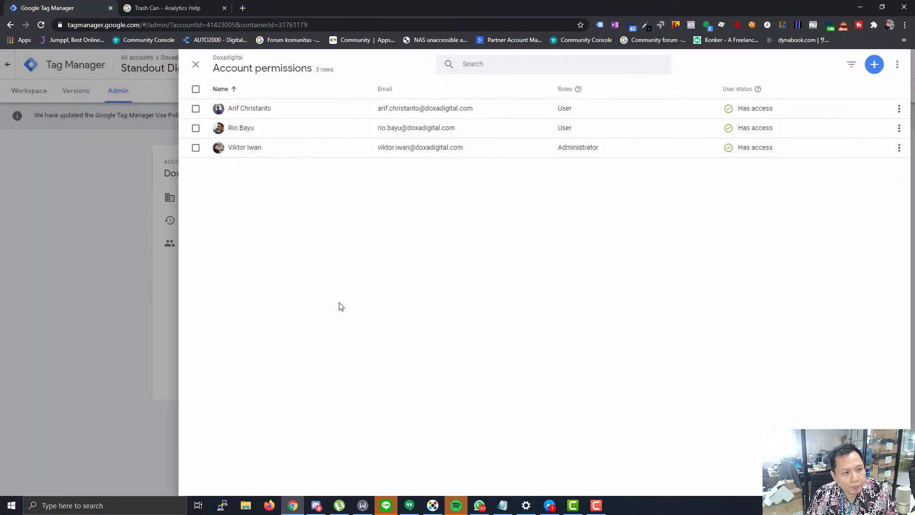
click(201, 66)
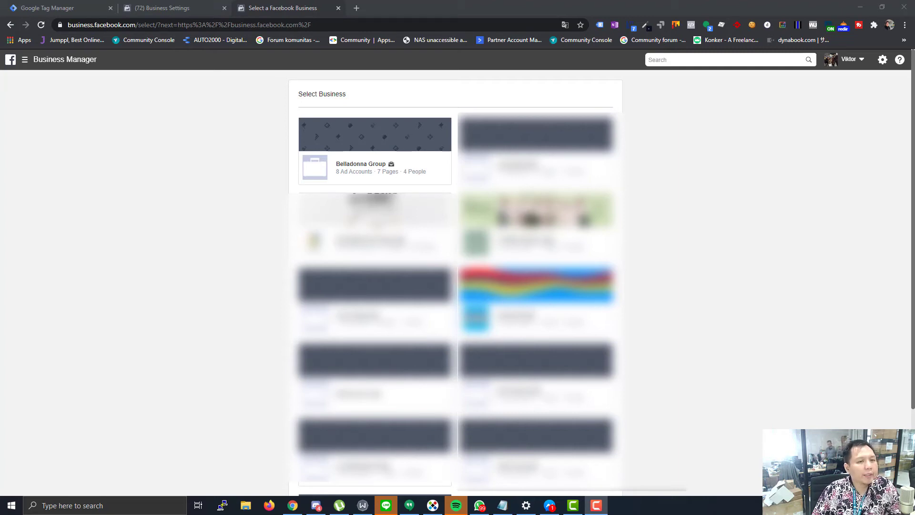
- Open the Standout ad account under Belladonna Group's Ad Accounts
click(336, 158)
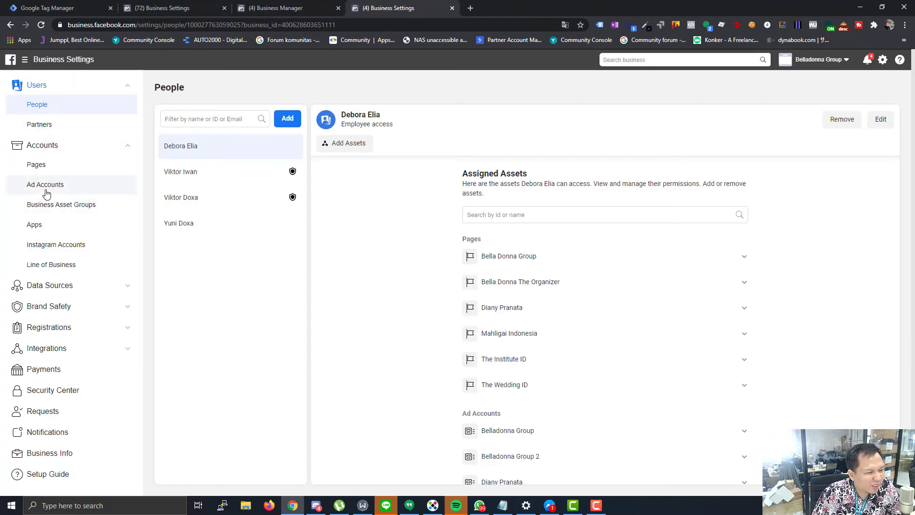
click(45, 187)
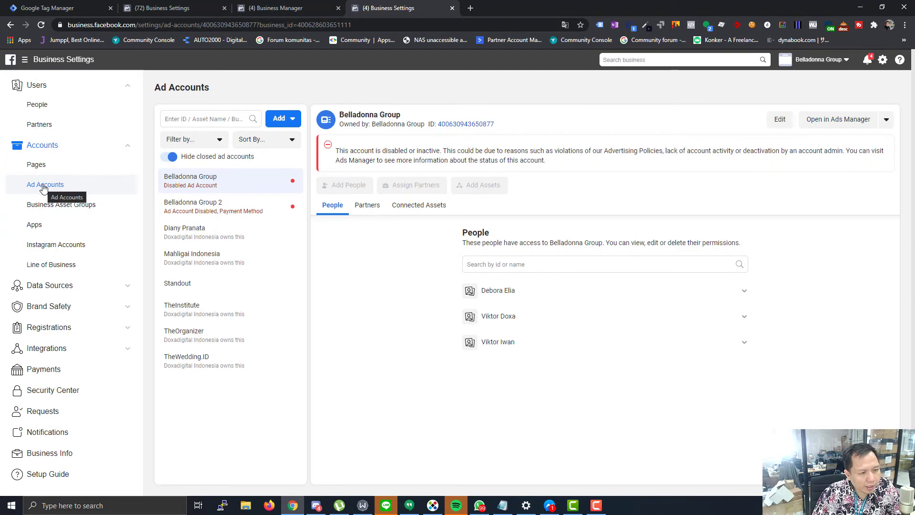
click(177, 286)
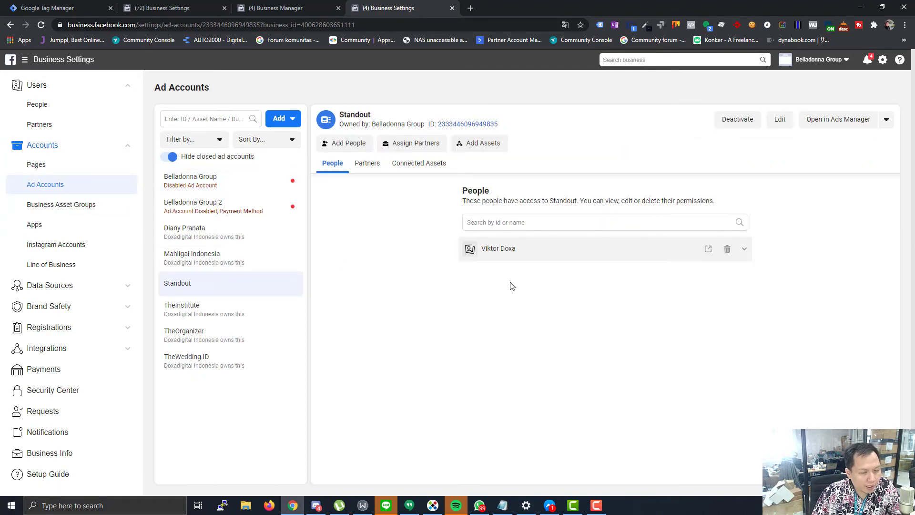
- Assign the partner by pasted Business ID with Manage Ad Account access, then view its partners
click(424, 148)
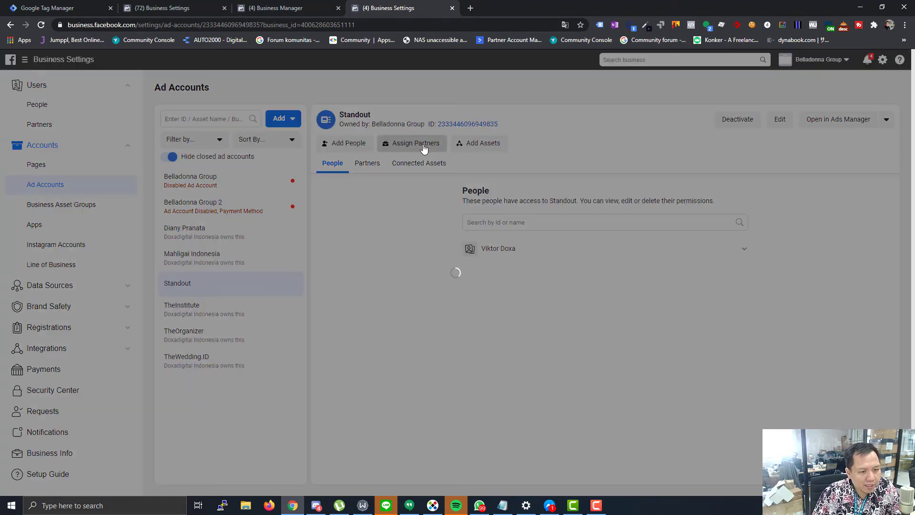
click(406, 206)
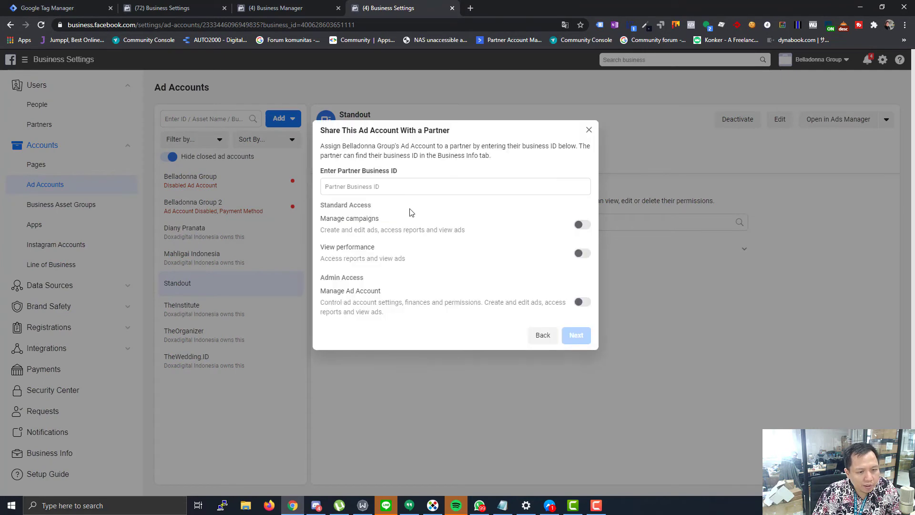
key(ctrl+v)
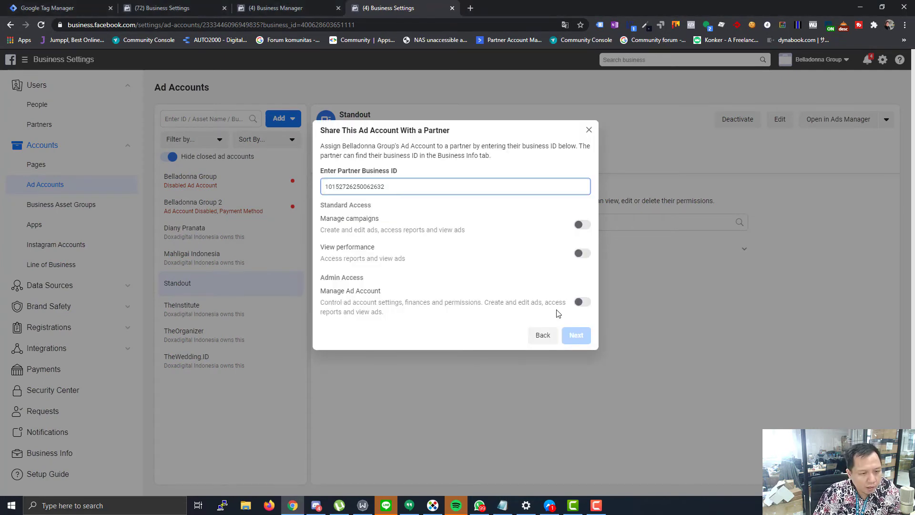
click(580, 301)
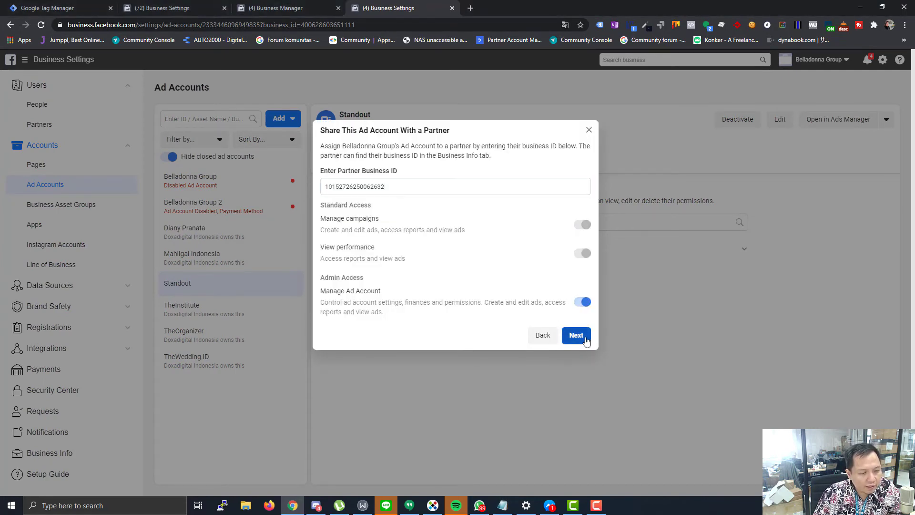
click(576, 335)
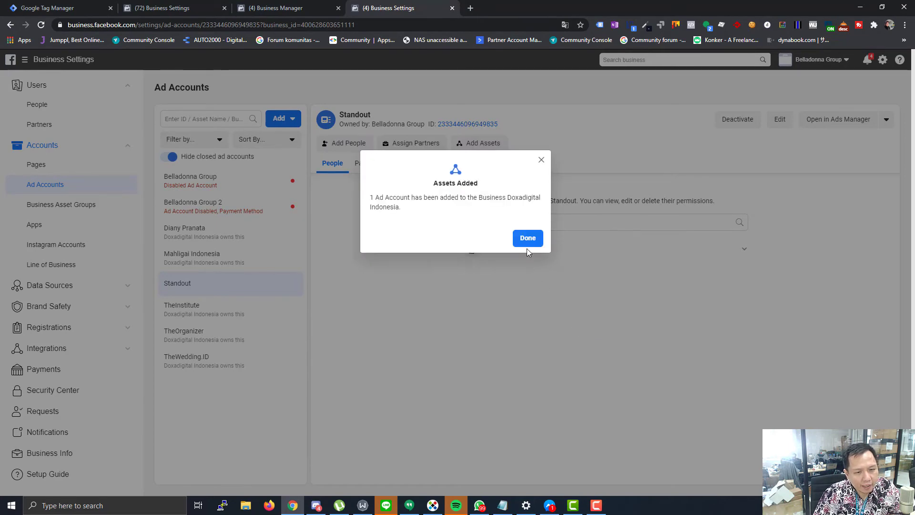
click(527, 240)
click(362, 166)
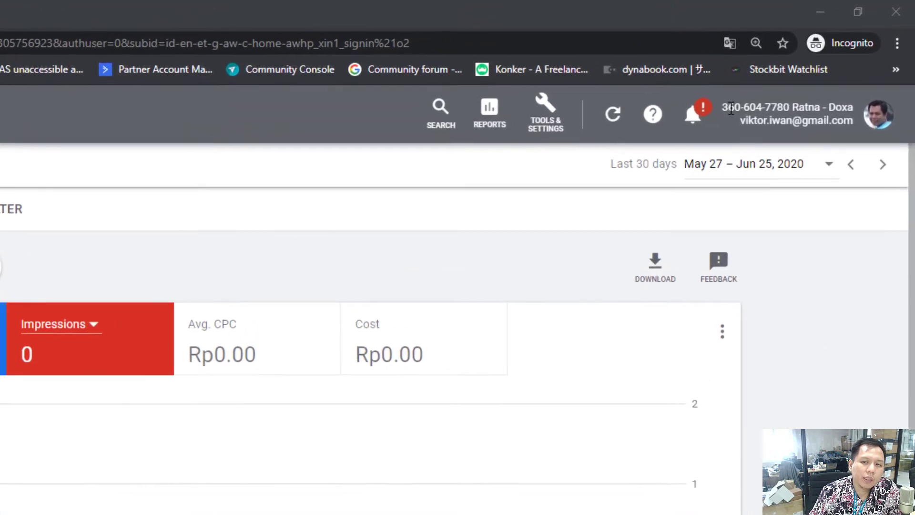
- Copy the client's customer ID from the header and go to Tools & Settings > Access and security
drag(724, 108, 793, 101)
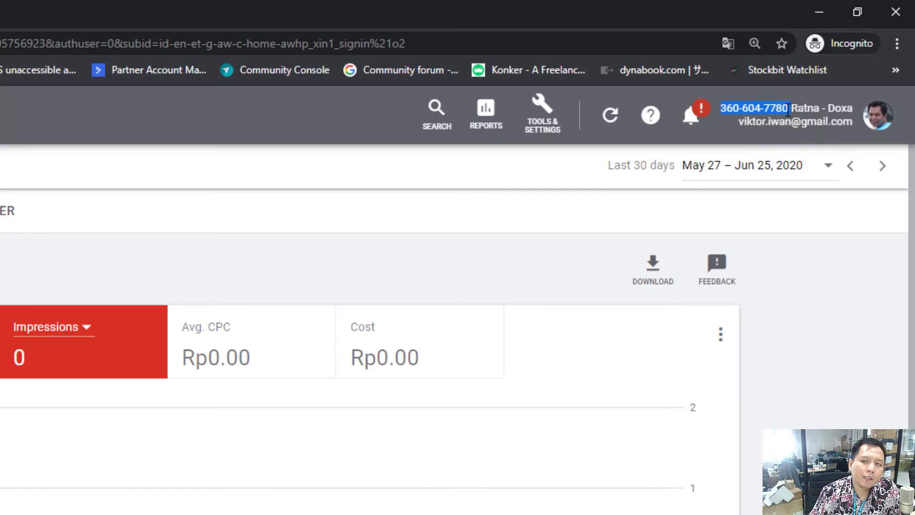
right_click(781, 108)
click(705, 125)
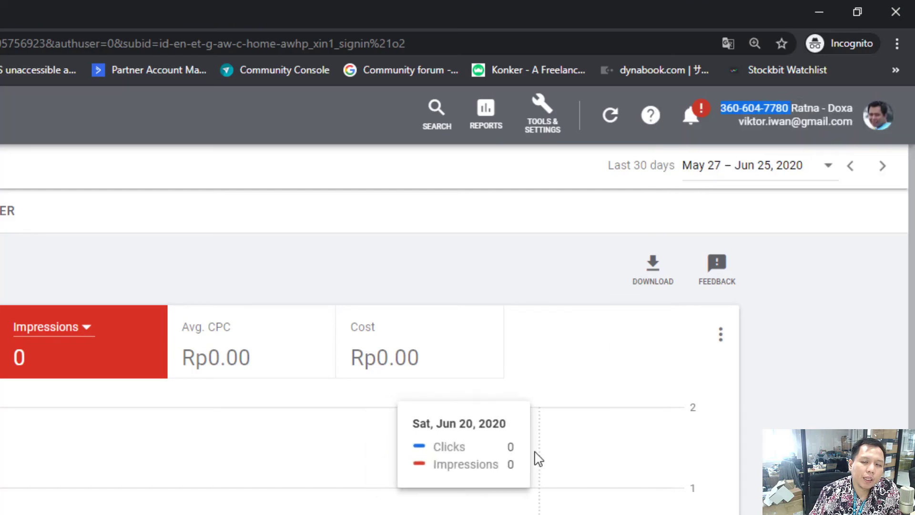
click(537, 135)
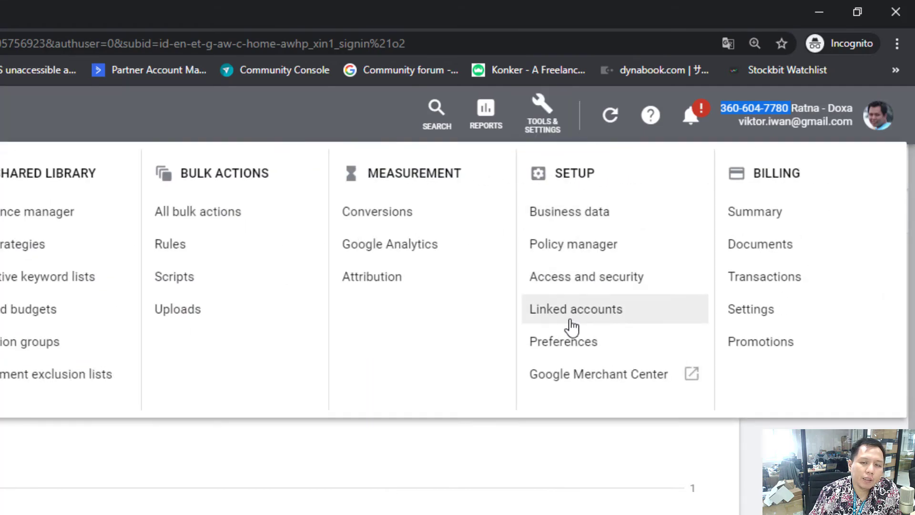
click(576, 286)
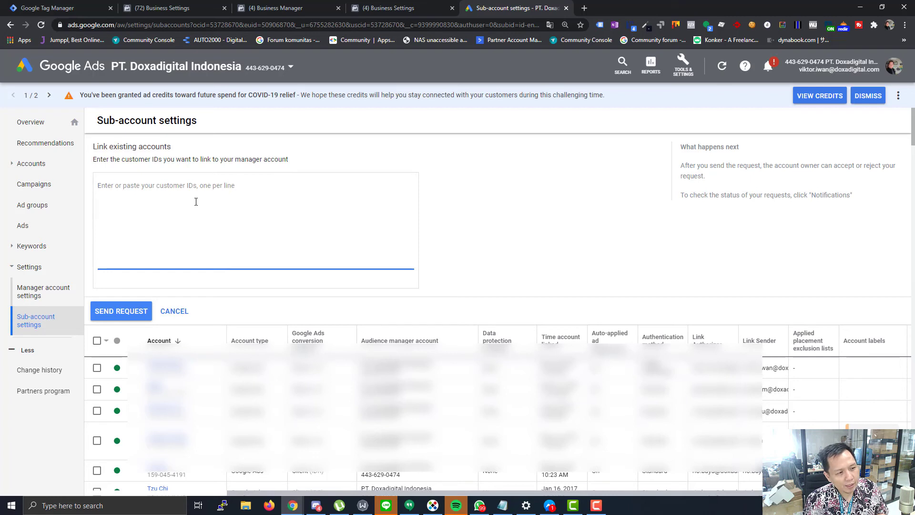
- Paste the client's customer ID into Link existing accounts, send the request, and switch to the client window
key(ctrl+v)
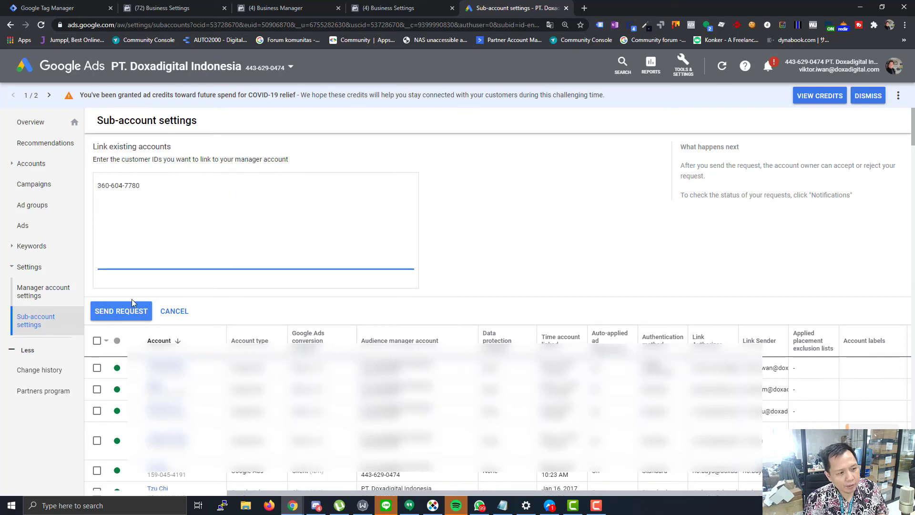
click(132, 305)
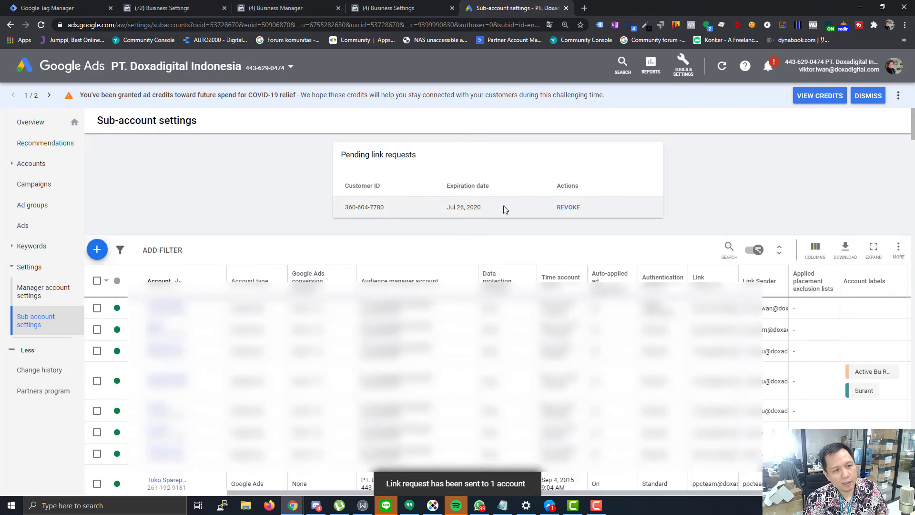
key(alt+Tab)
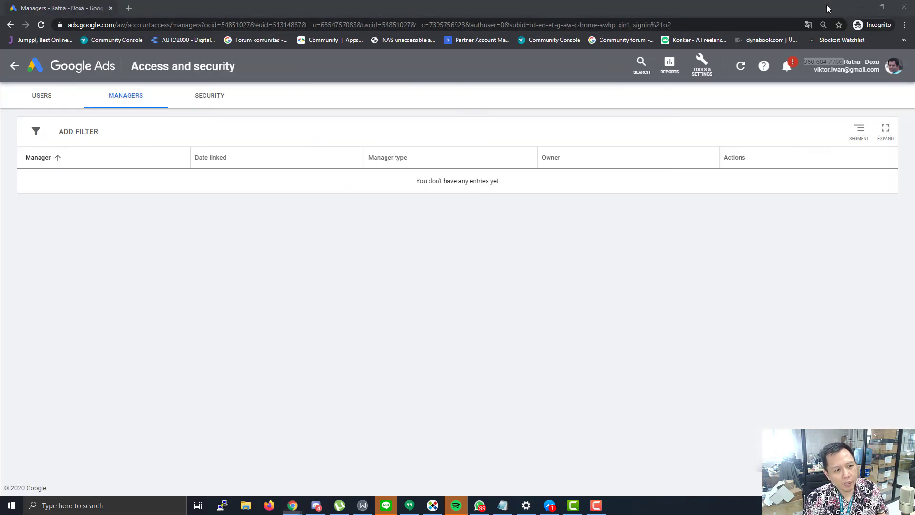
- Reload Managers, accept and grant the Doxadigital Indonesia link, then remove its access via Unlink
click(238, 22)
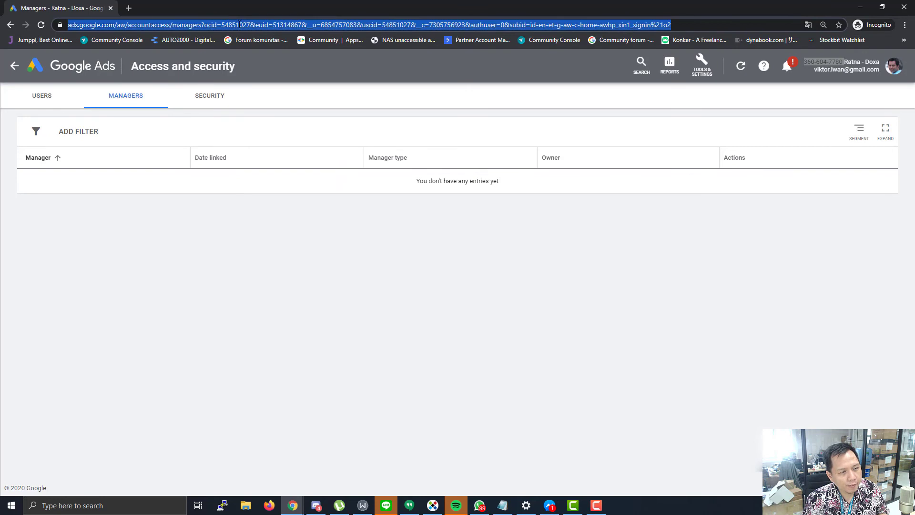
key(Return)
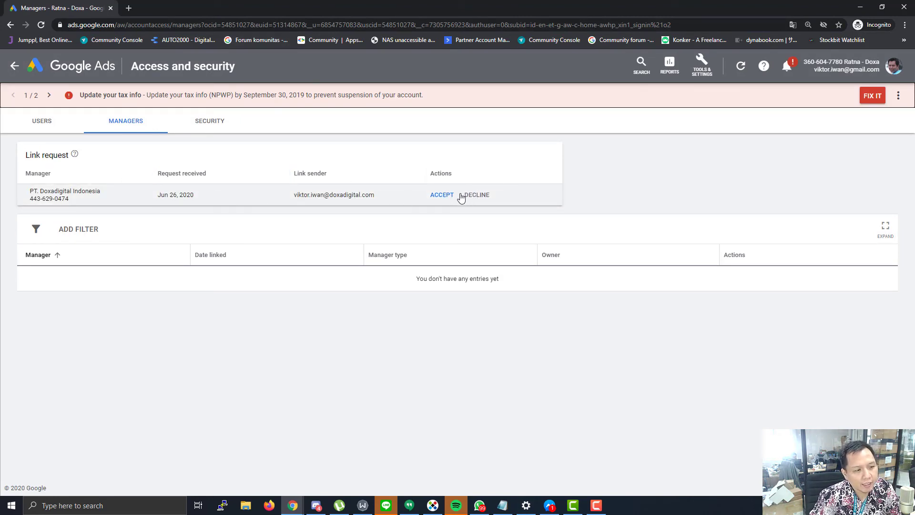
click(443, 196)
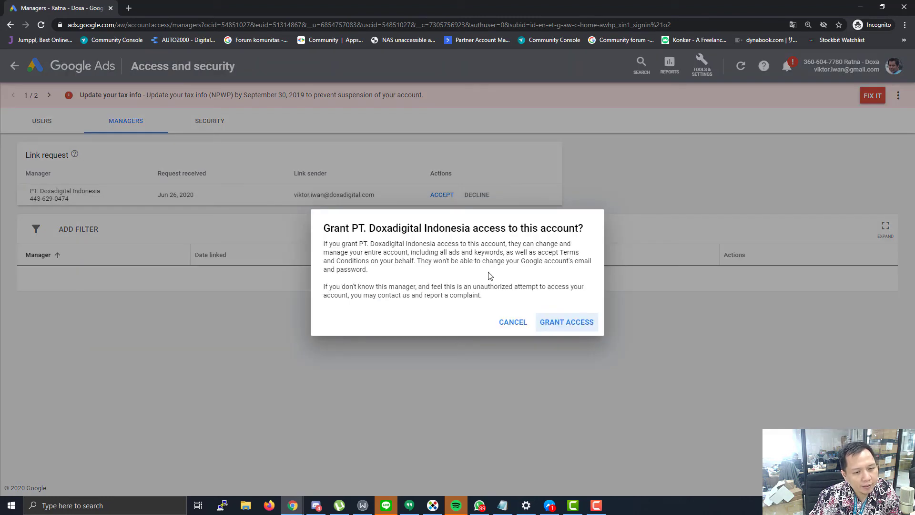
click(551, 320)
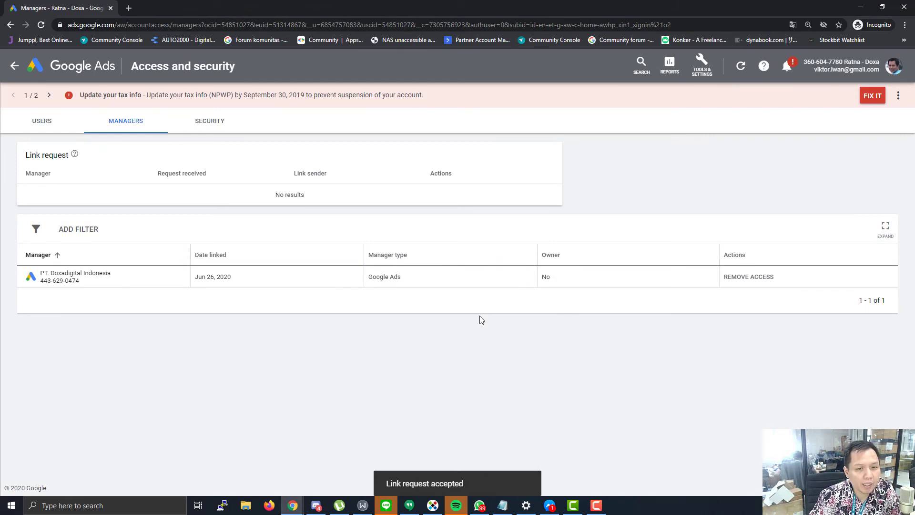
click(733, 276)
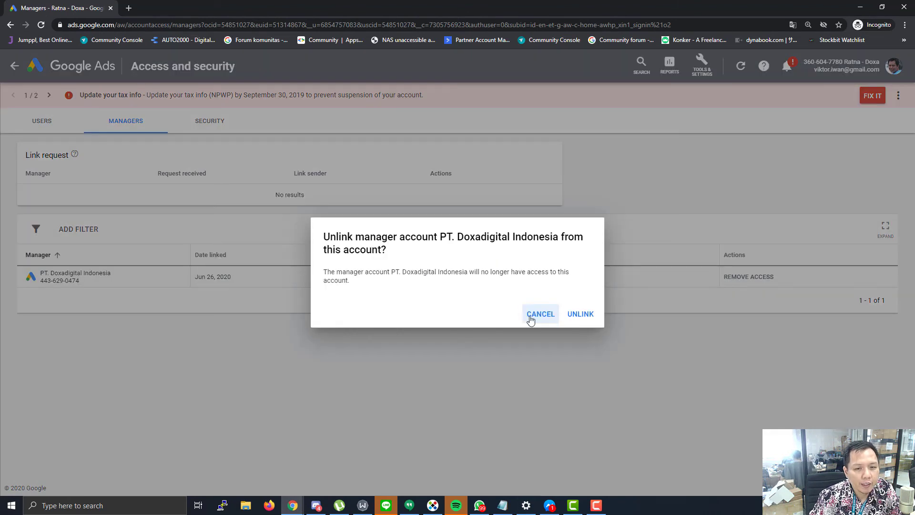
click(577, 319)
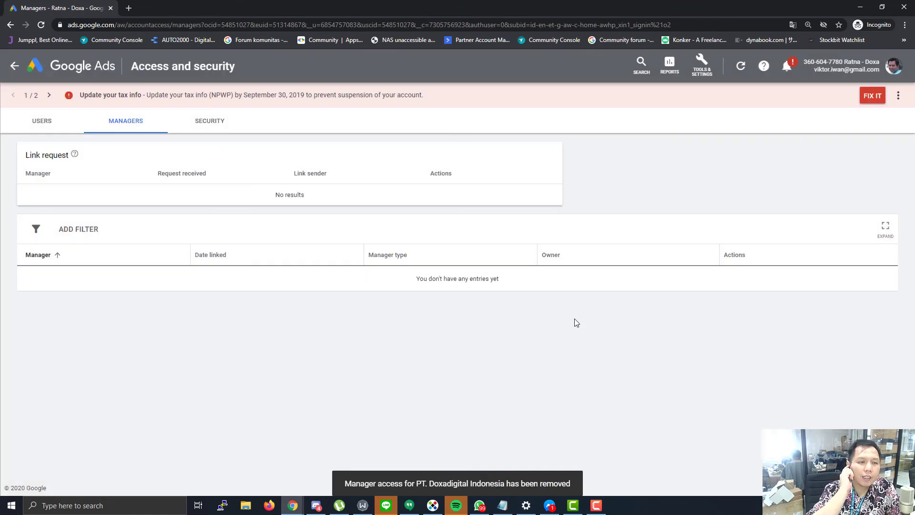